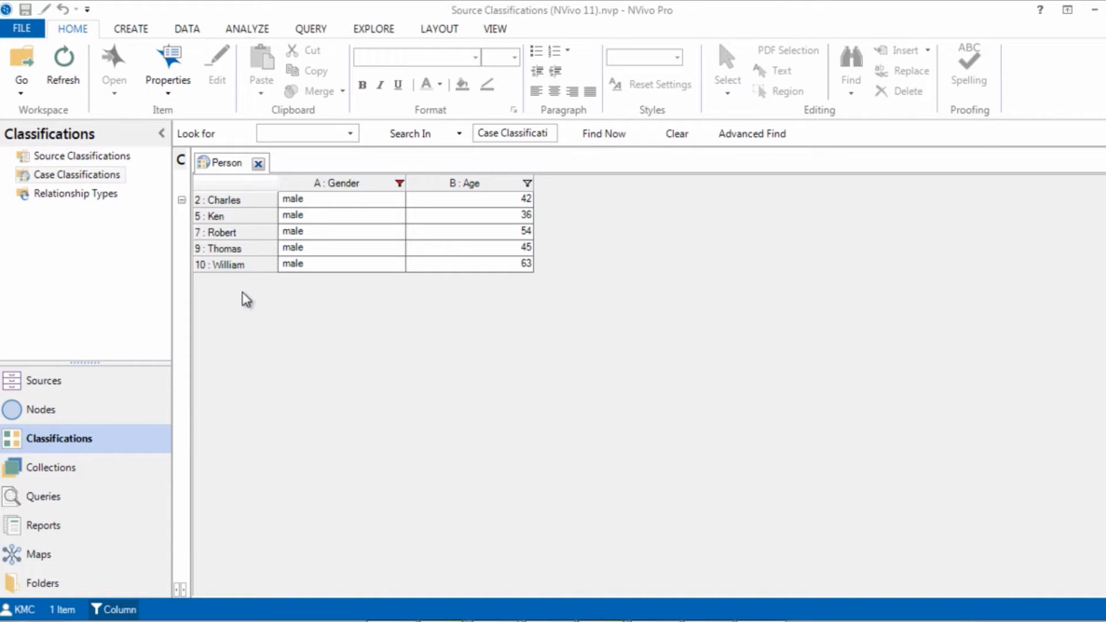
Step: Close the Person classification sheet and display the project's source classifications
{"action": "left_click", "coordinate": [257, 166]}
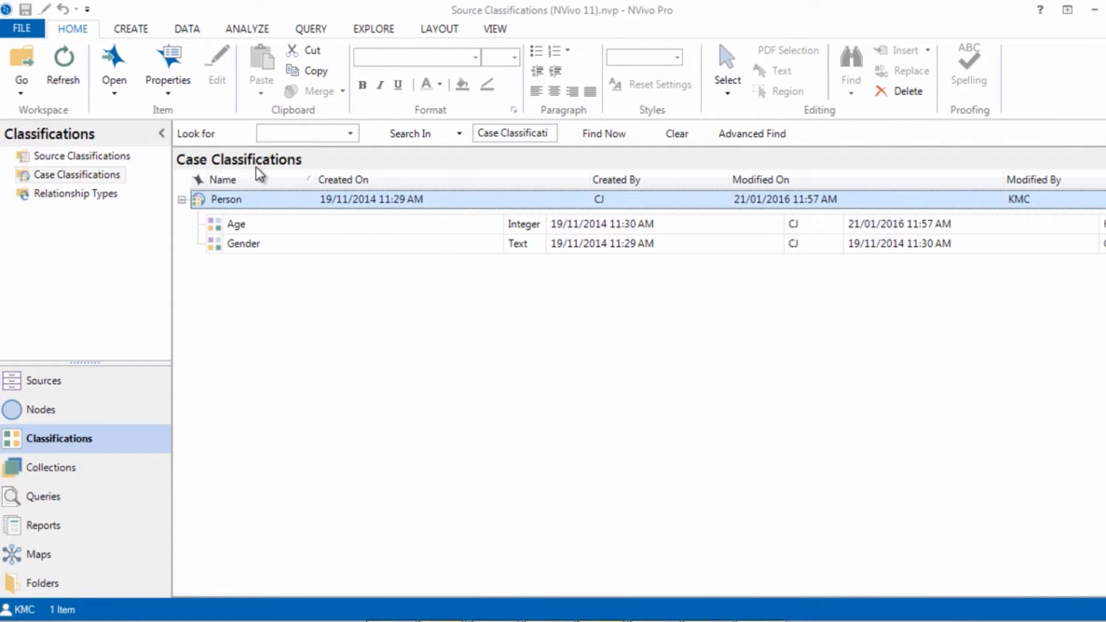
{"action": "left_click", "coordinate": [57, 193]}
{"action": "left_click", "coordinate": [65, 157]}
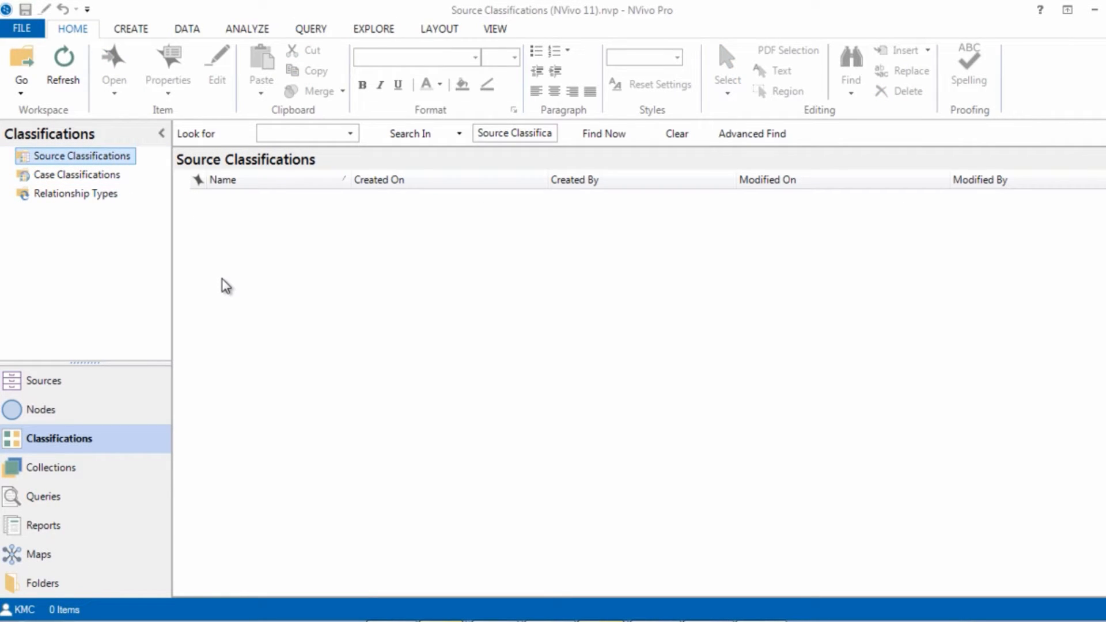
Step: Create a new source classification named Interviews
{"action": "left_click", "coordinate": [122, 30]}
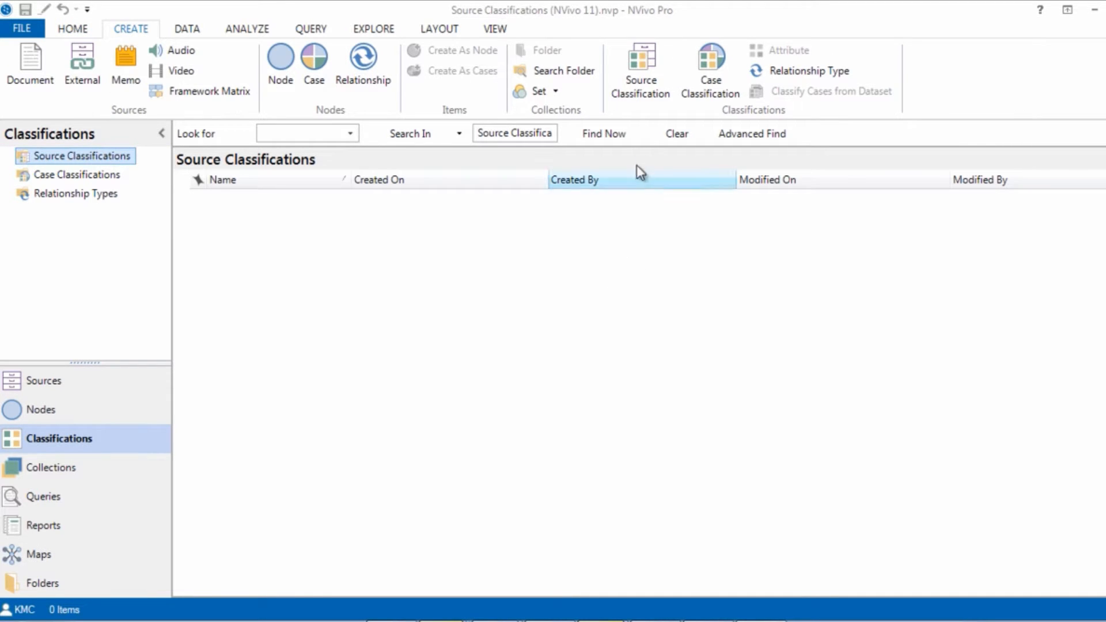
{"action": "left_click", "coordinate": [642, 87]}
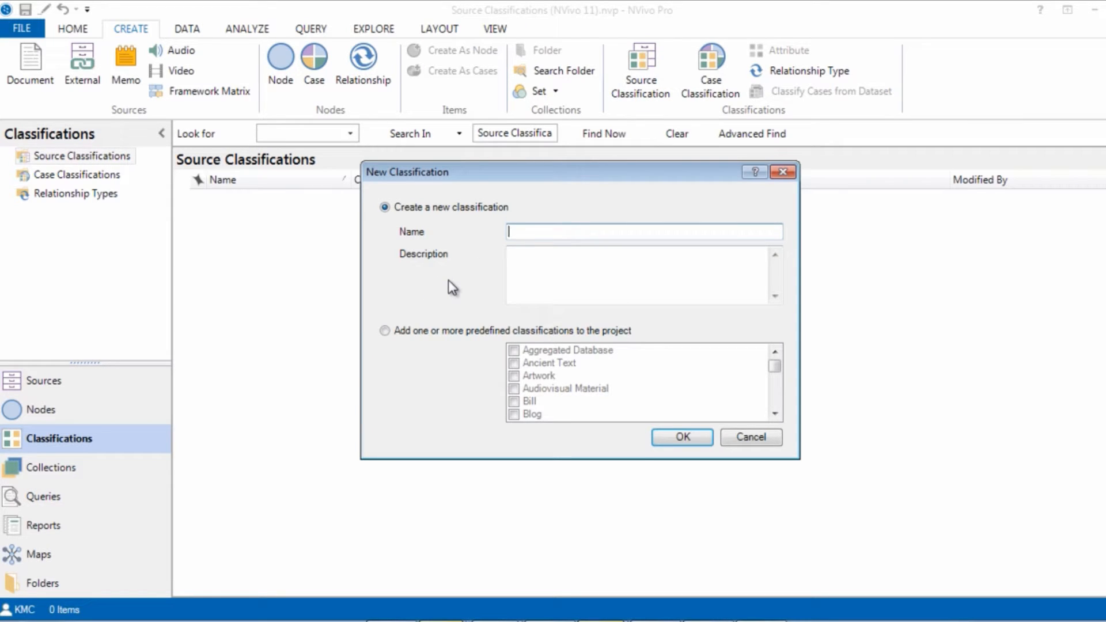
{"action": "type", "text": "Interviews"}
{"action": "left_click", "coordinate": [670, 433]}
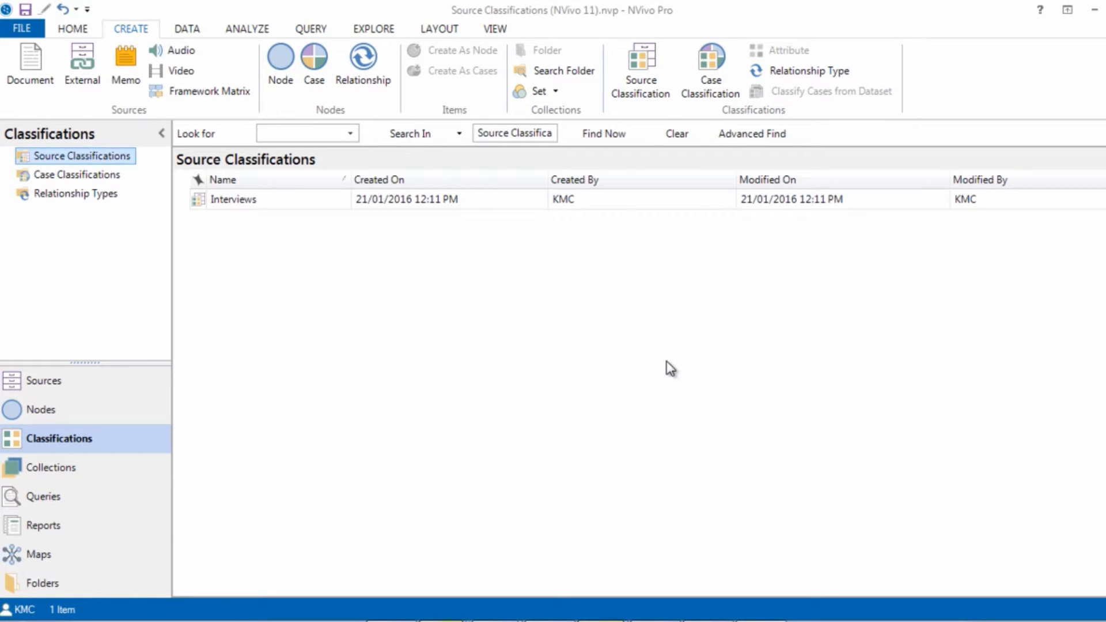
Step: Create a second source classification named Newspaper Articles
{"action": "left_click", "coordinate": [635, 84]}
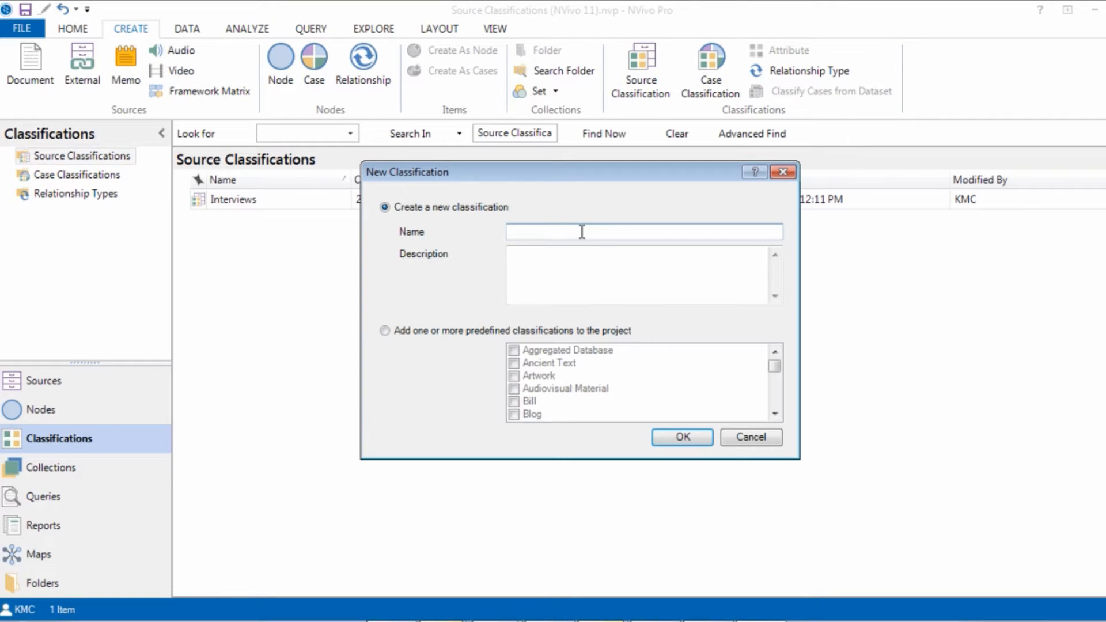
{"action": "type", "text": "Newspaper Articles"}
{"action": "left_click", "coordinate": [697, 436]}
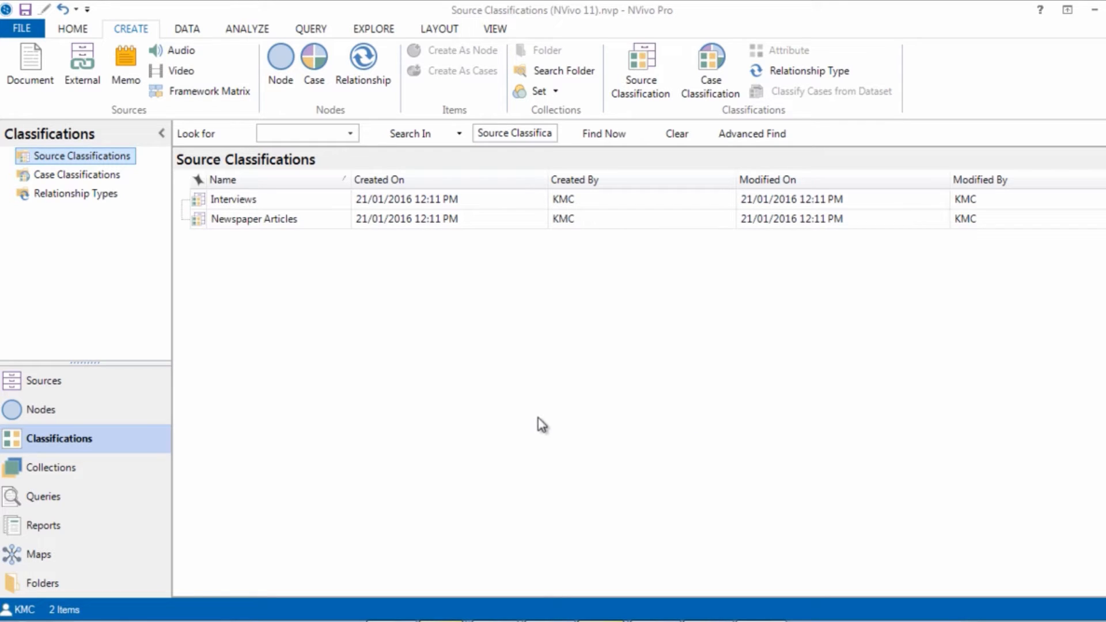
Step: Start a new attribute for the Interviews classification and name it Interviewer, keeping the Text type
{"action": "left_click", "coordinate": [260, 200]}
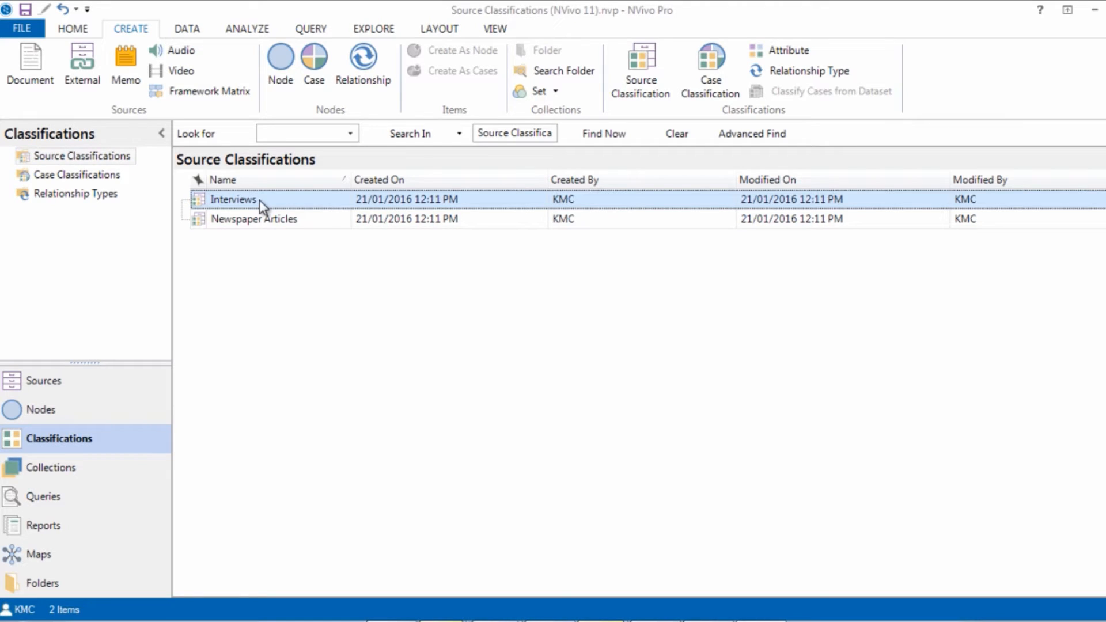
{"action": "right_click", "coordinate": [260, 200]}
{"action": "left_click", "coordinate": [299, 233]}
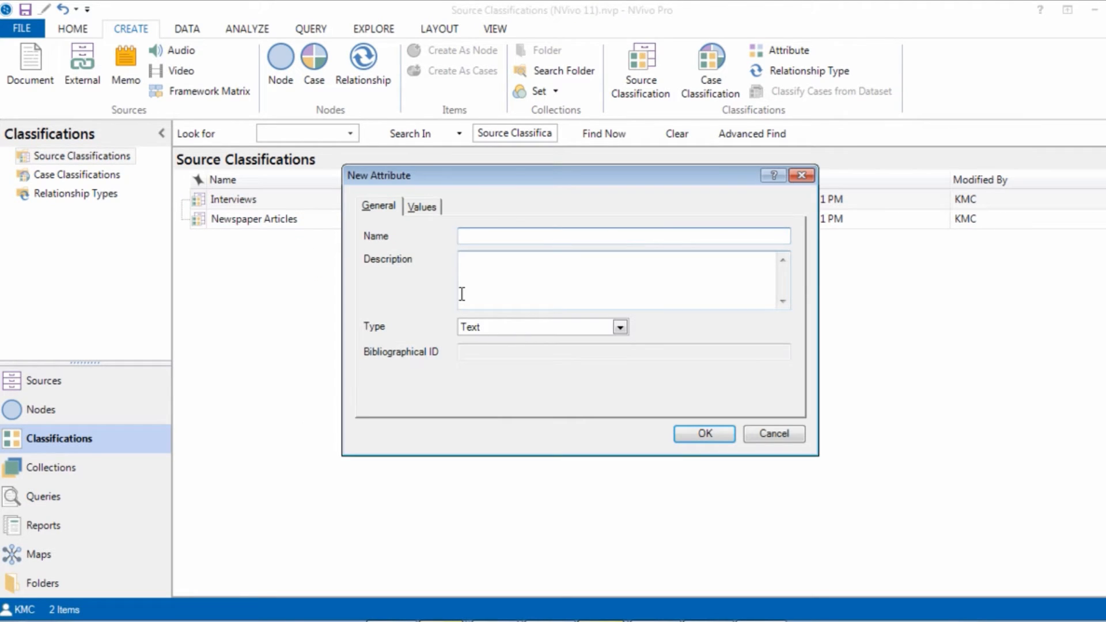
{"action": "type", "text": "Interviewer"}
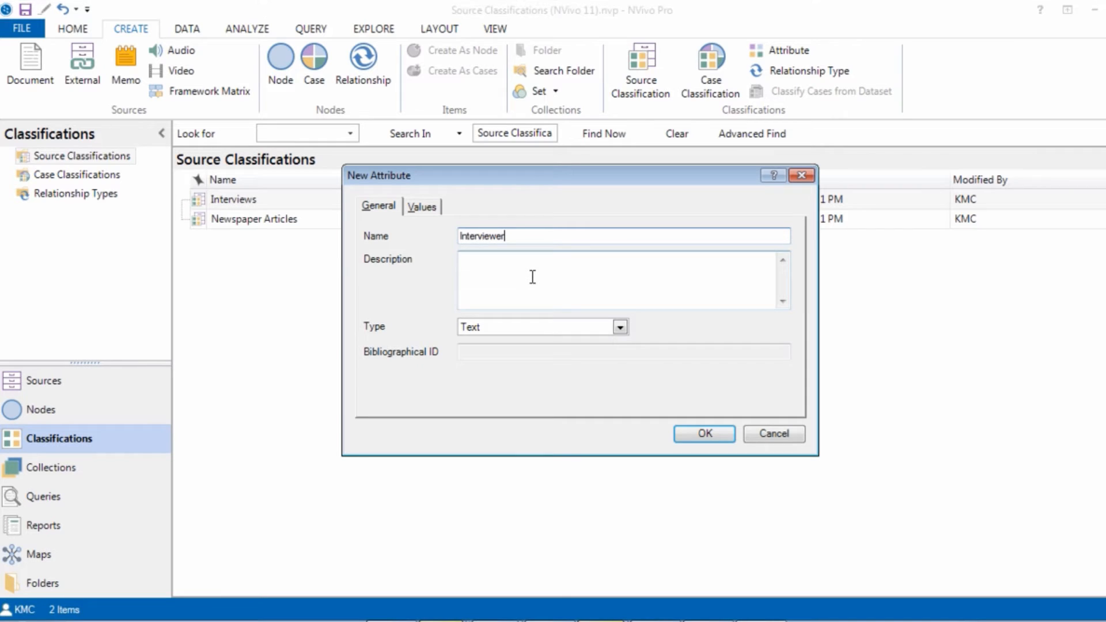
Step: Add the four interviewers' first names as values of the Interviewer attribute and save the attribute
{"action": "left_click", "coordinate": [427, 206]}
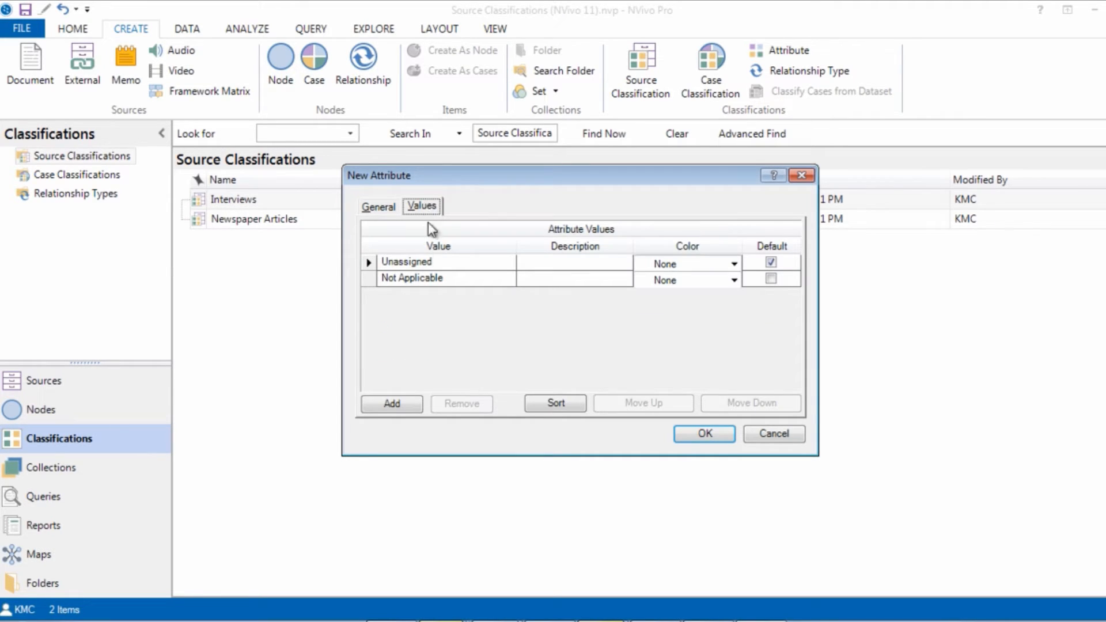
{"action": "left_click", "coordinate": [404, 404]}
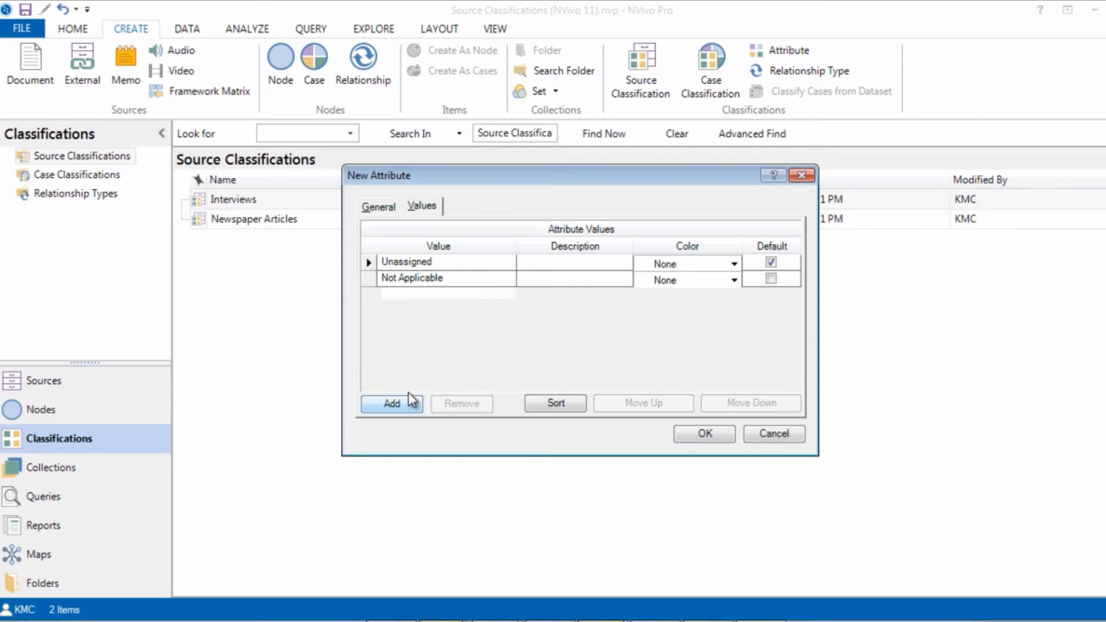
{"action": "type", "text": "Henry"}
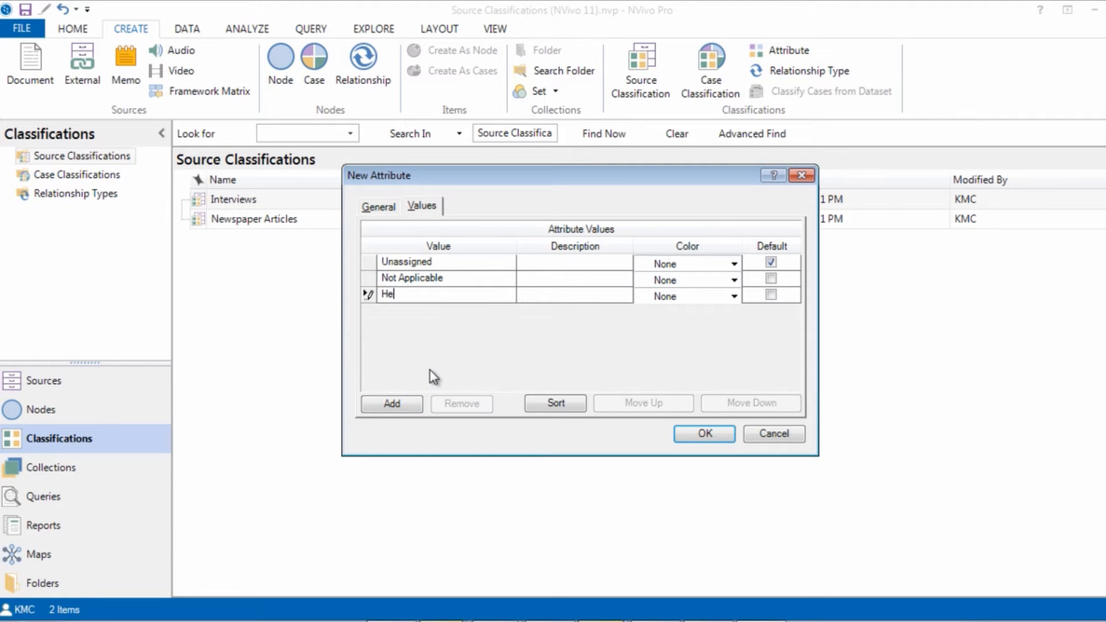
{"action": "left_click", "coordinate": [393, 403]}
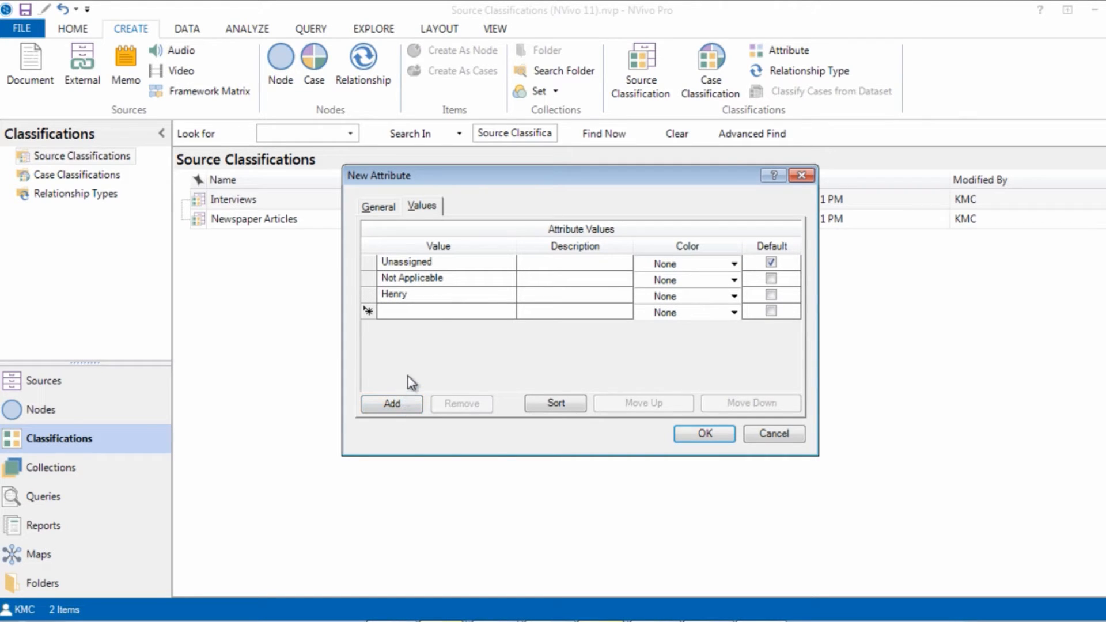
{"action": "type", "text": "Linda"}
{"action": "left_click", "coordinate": [391, 406]}
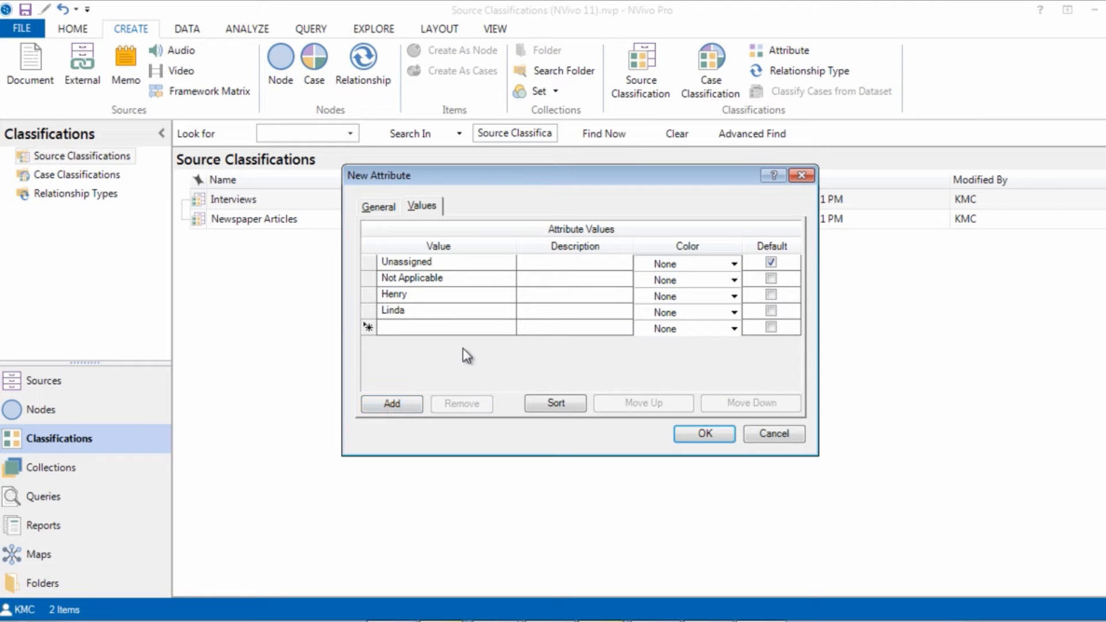
{"action": "type", "text": "Nancy"}
{"action": "left_click", "coordinate": [409, 404]}
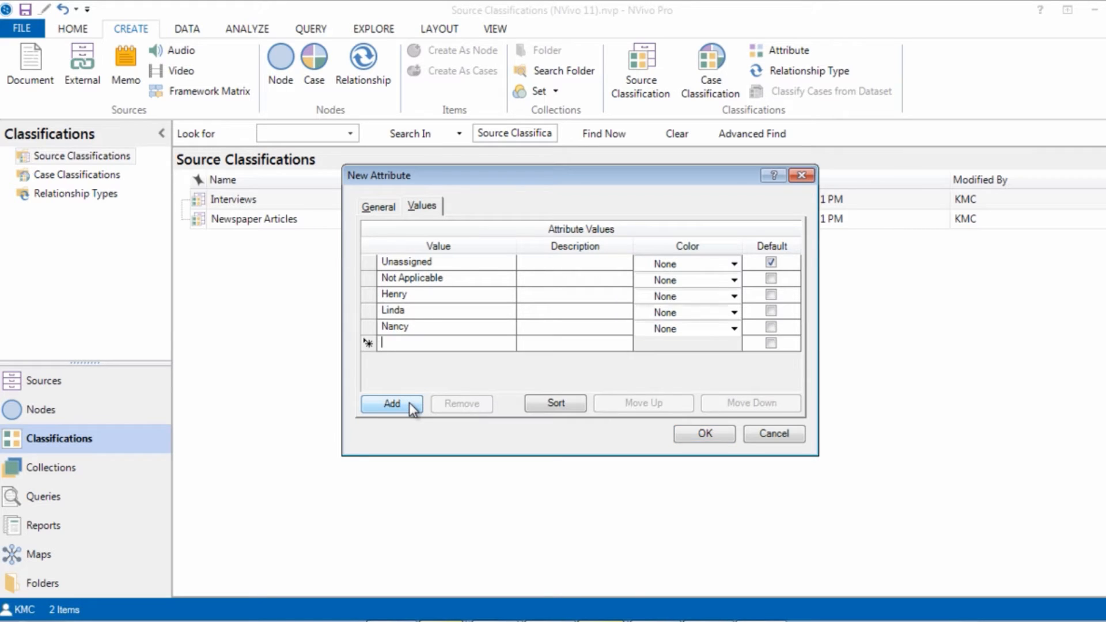
{"action": "type", "text": "E"}
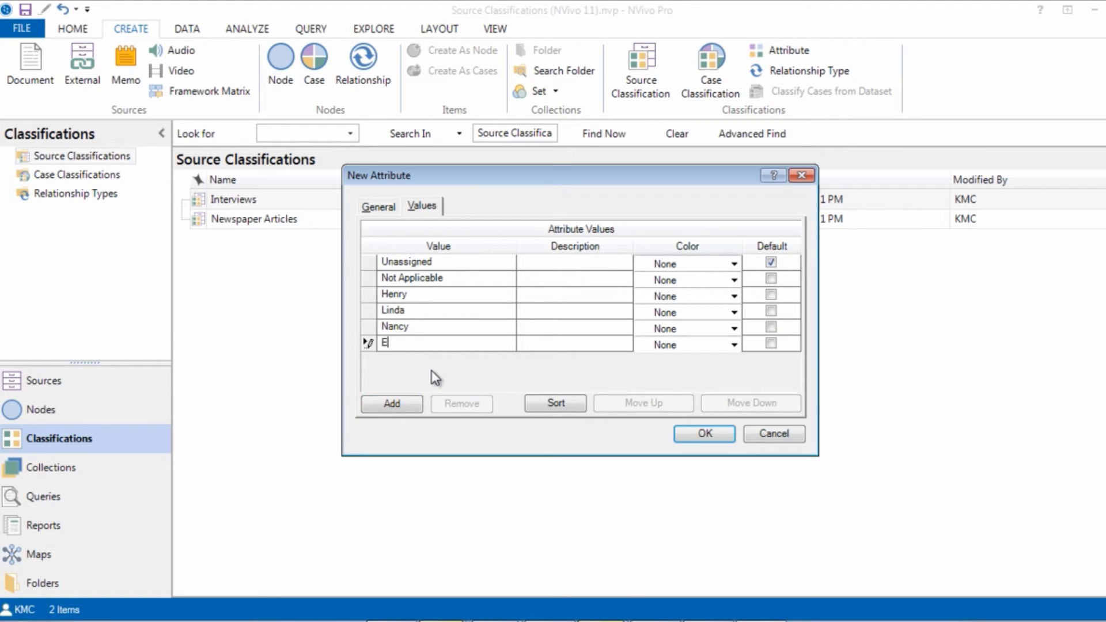
{"action": "type", "text": "lizabeth"}
{"action": "key", "text": "Tab"}
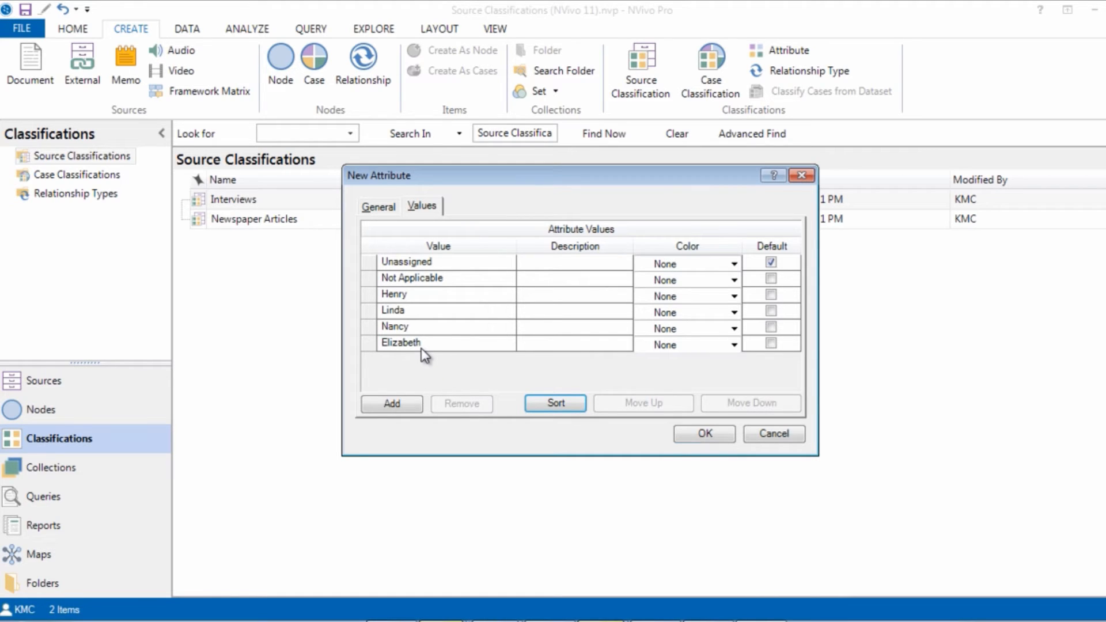
{"action": "left_click", "coordinate": [421, 347]}
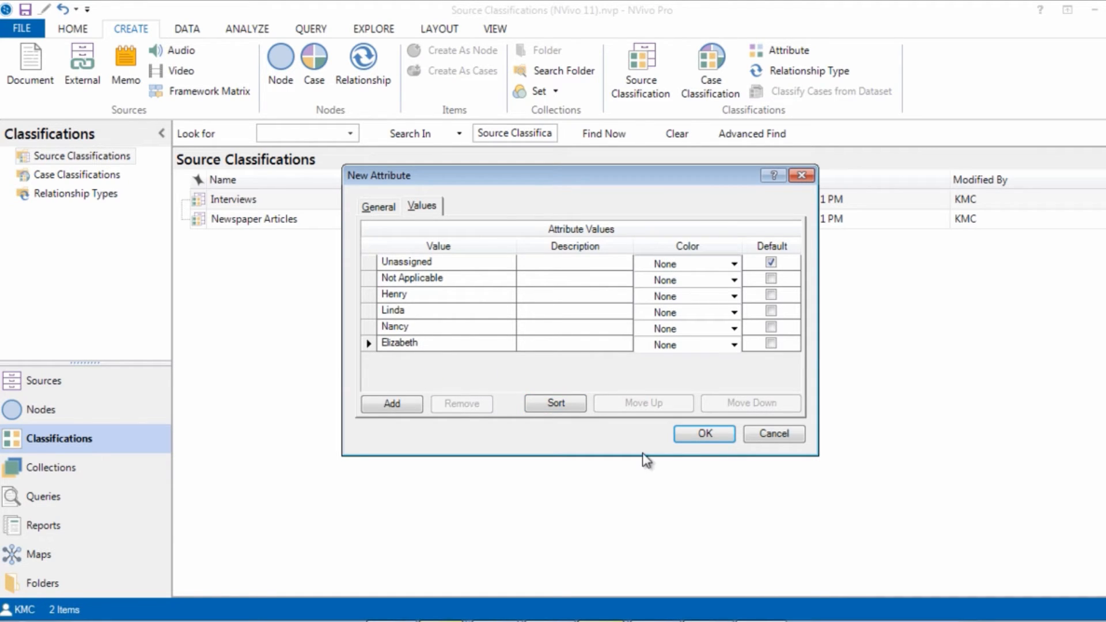
{"action": "left_click", "coordinate": [684, 437]}
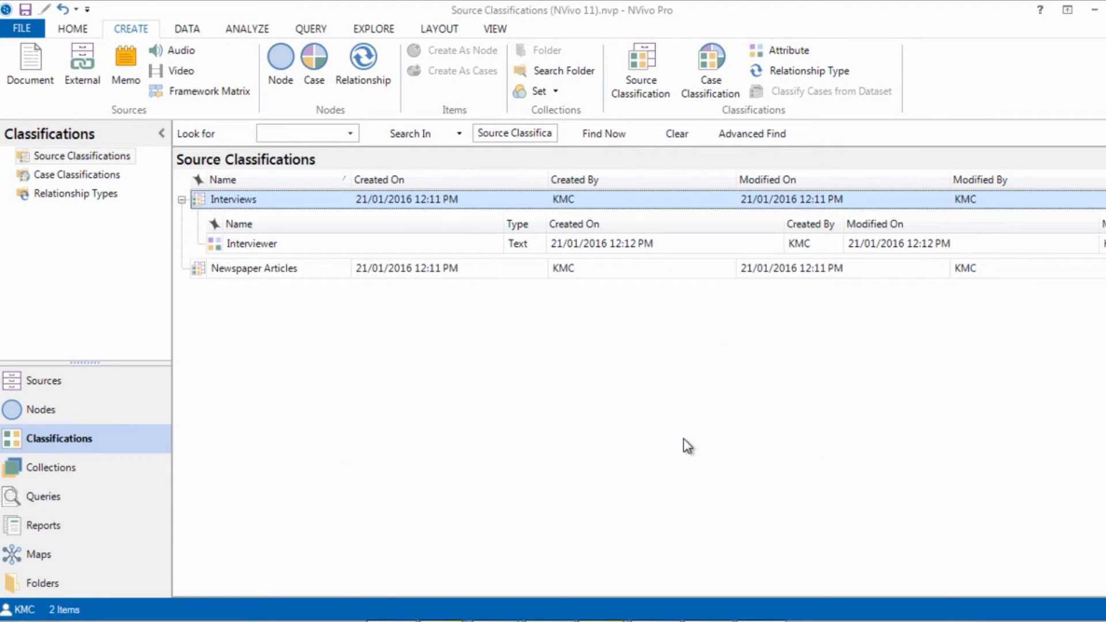
Step: Add an attribute named Date with the Date/Time type to the Interviews classification
{"action": "right_click", "coordinate": [196, 200]}
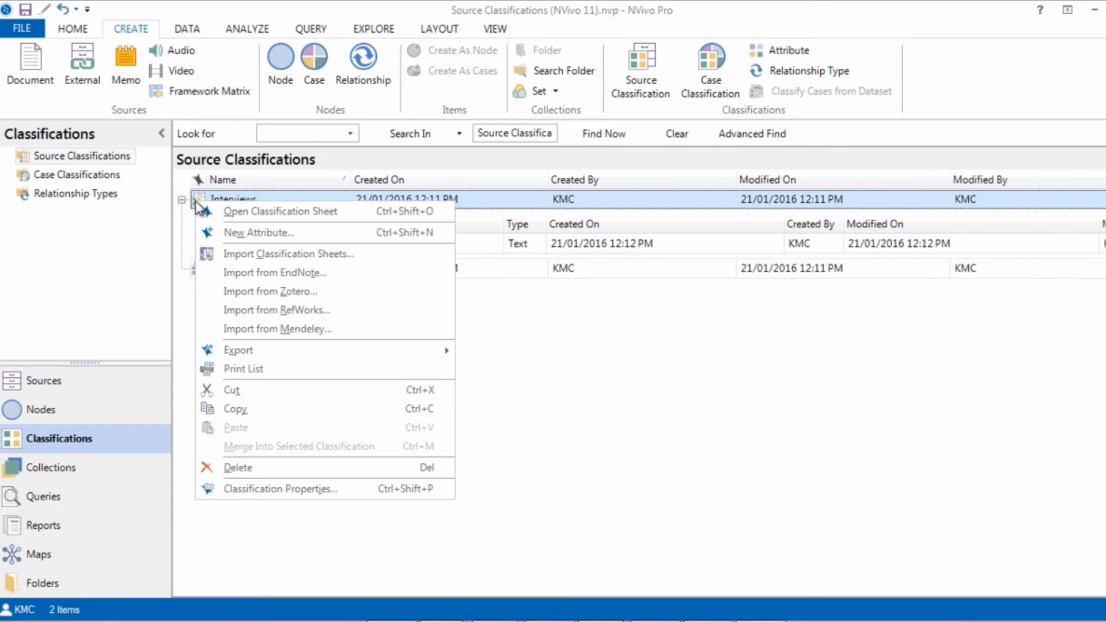
{"action": "left_click", "coordinate": [230, 231]}
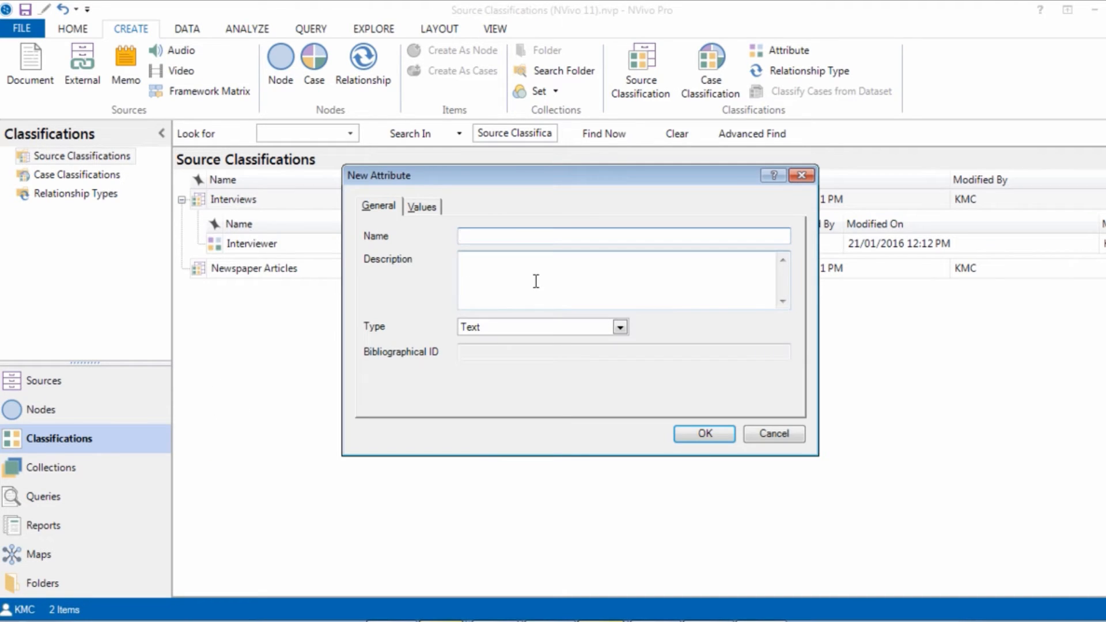
{"action": "type", "text": "Date"}
{"action": "left_click", "coordinate": [619, 328]}
{"action": "left_click", "coordinate": [594, 377]}
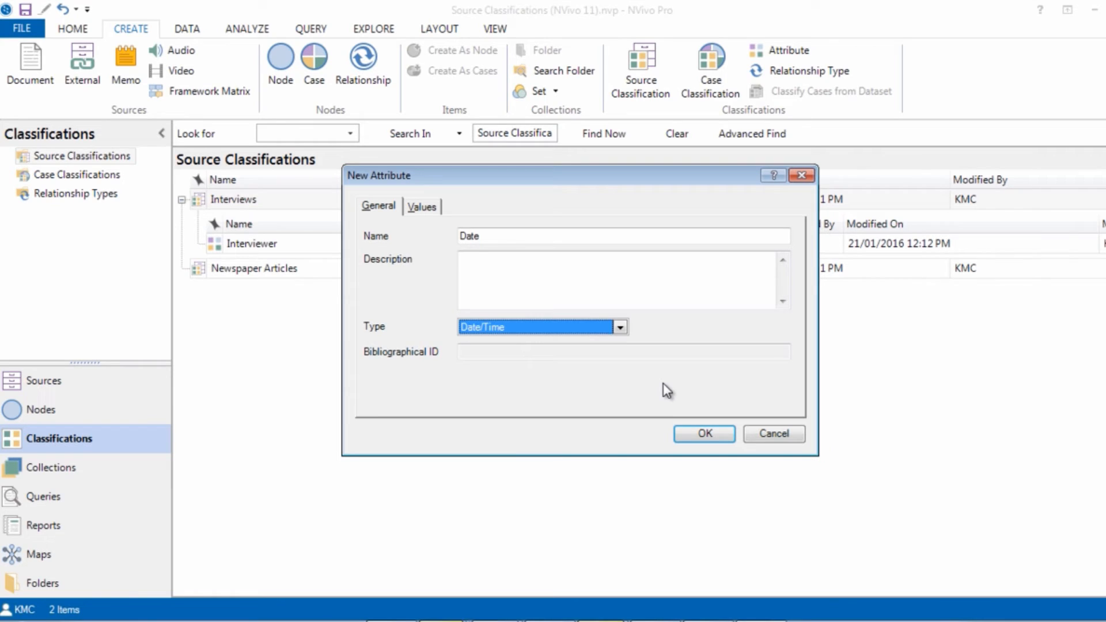
{"action": "left_click", "coordinate": [699, 435]}
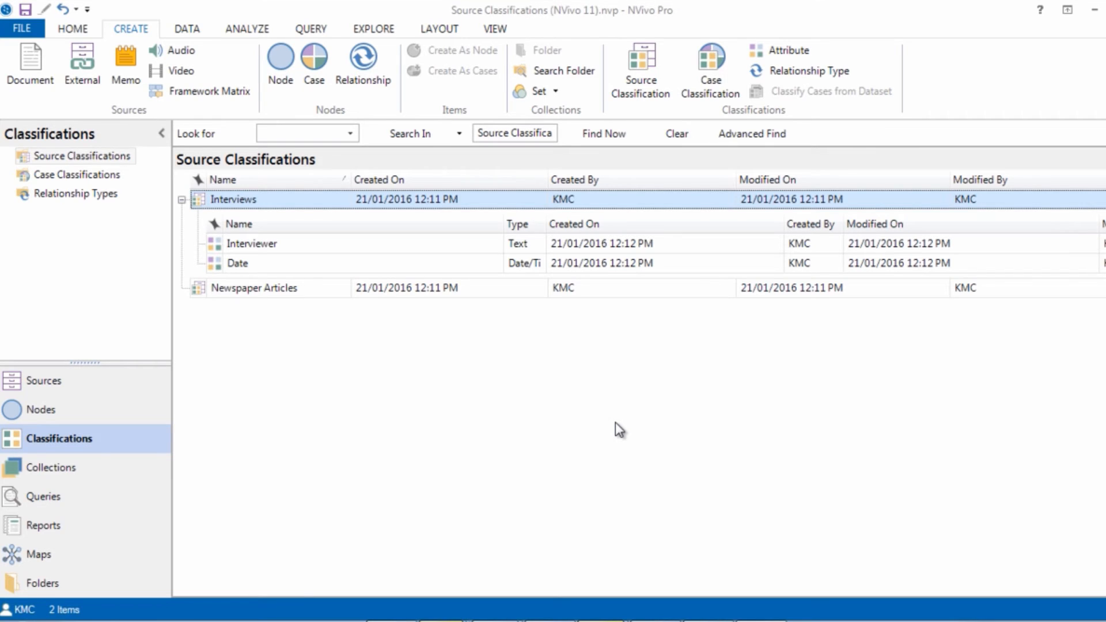
Step: Add two text attributes, Reporter and Newspaper, to the Newspaper Articles classification
{"action": "left_click", "coordinate": [276, 289]}
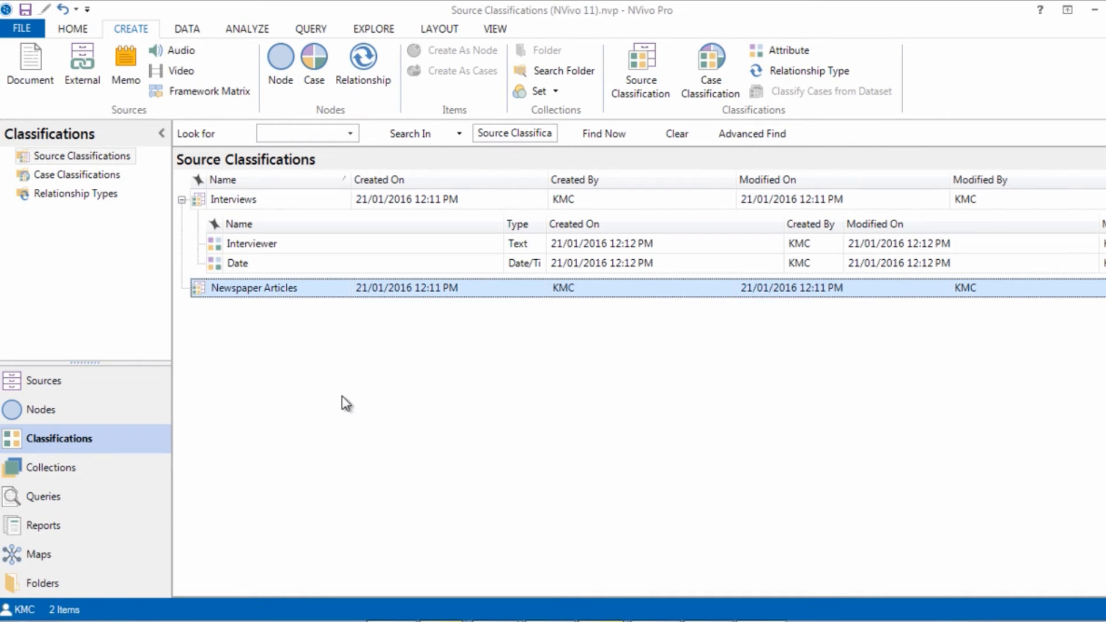
{"action": "left_click", "coordinate": [769, 47]}
{"action": "type", "text": "Reporte"}
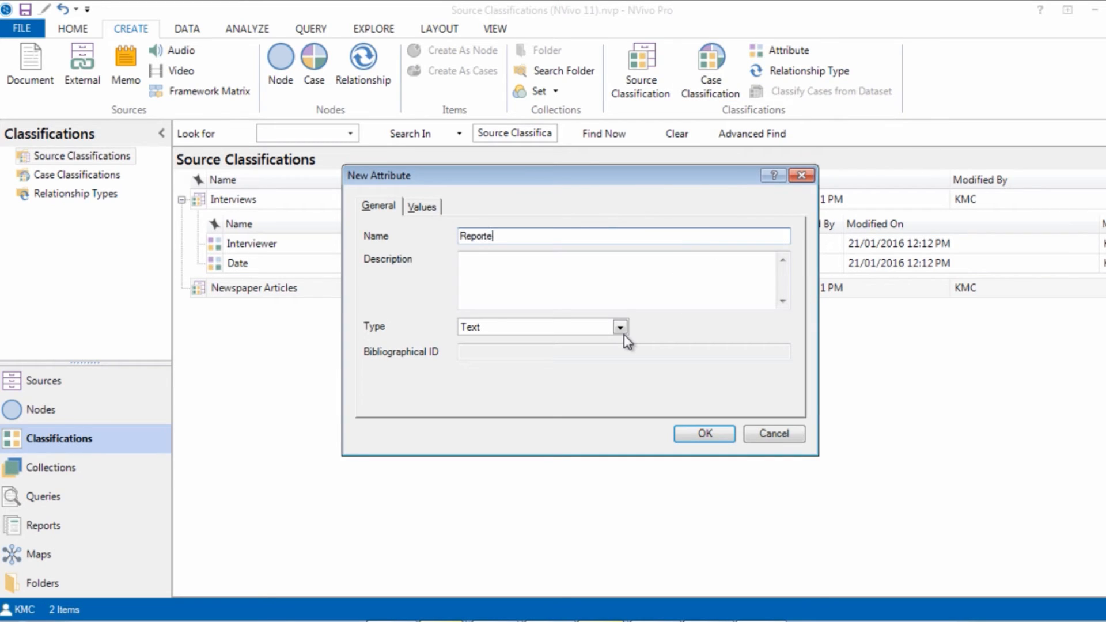
{"action": "type", "text": "r"}
{"action": "left_click", "coordinate": [690, 434]}
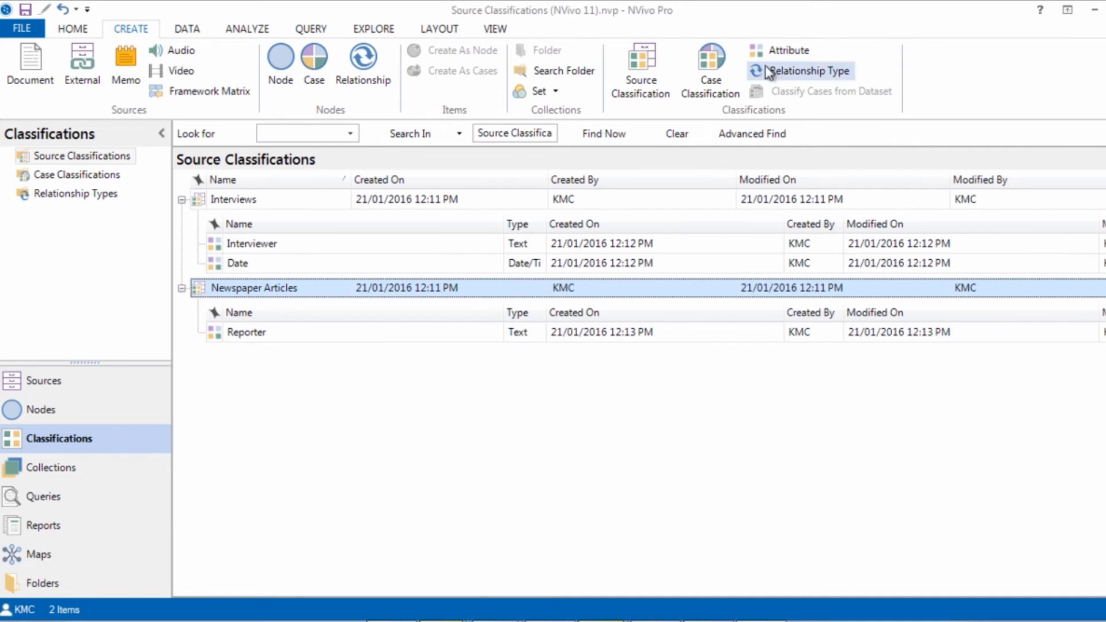
{"action": "left_click", "coordinate": [779, 53]}
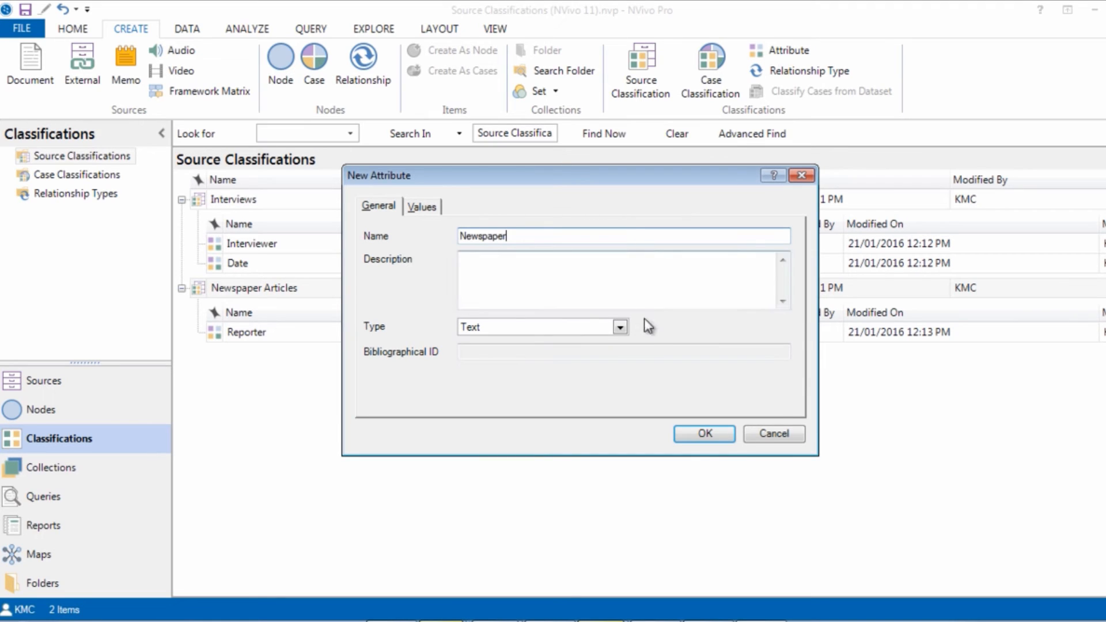
{"action": "left_click", "coordinate": [684, 432]}
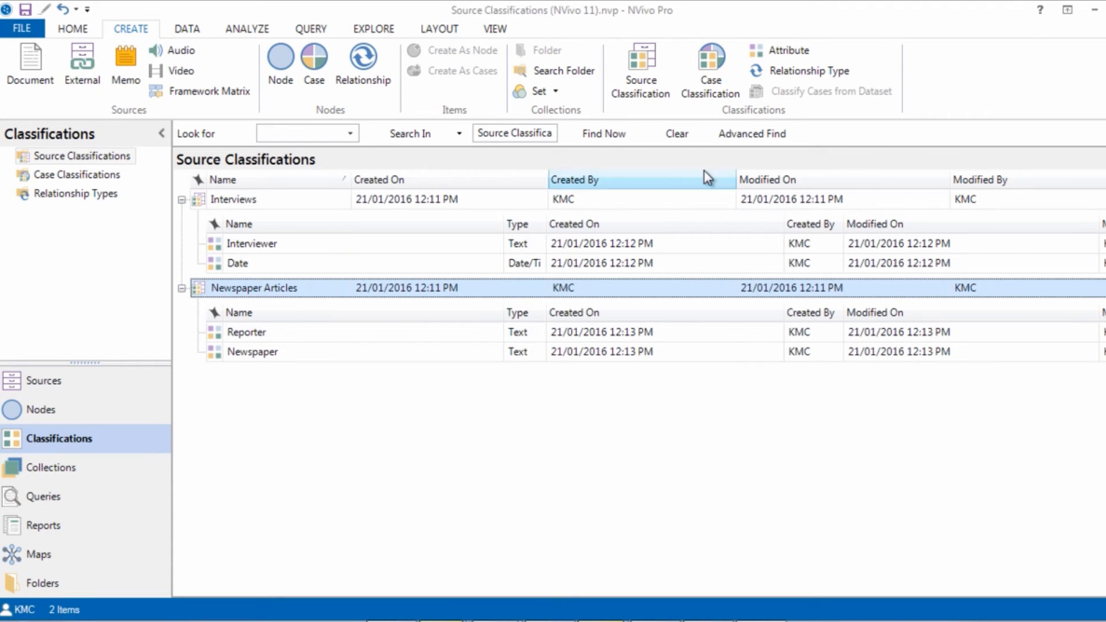
Step: Add an attribute named Publication date with the Date/Time type to the Newspaper Articles classification
{"action": "left_click", "coordinate": [780, 54]}
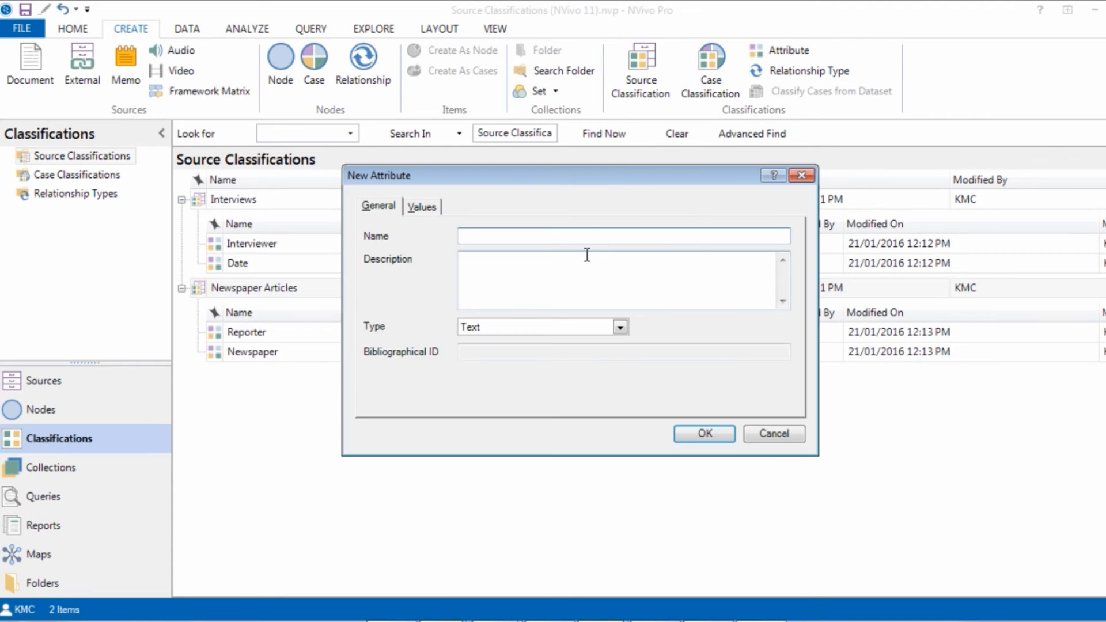
{"action": "type", "text": "Publication date"}
{"action": "left_click", "coordinate": [620, 328]}
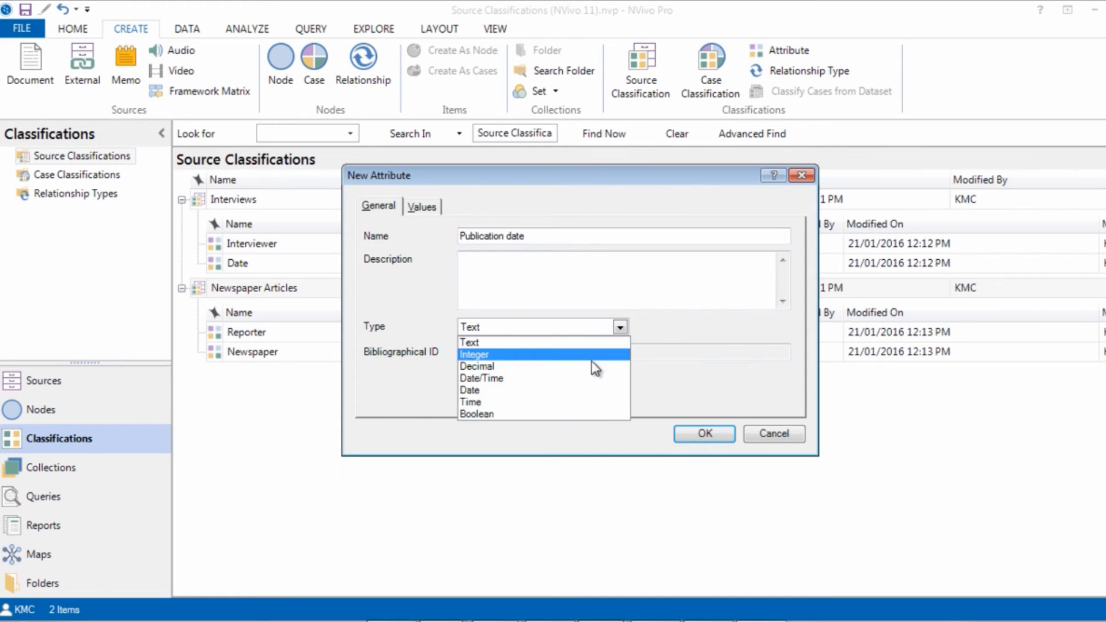
{"action": "left_click", "coordinate": [591, 378]}
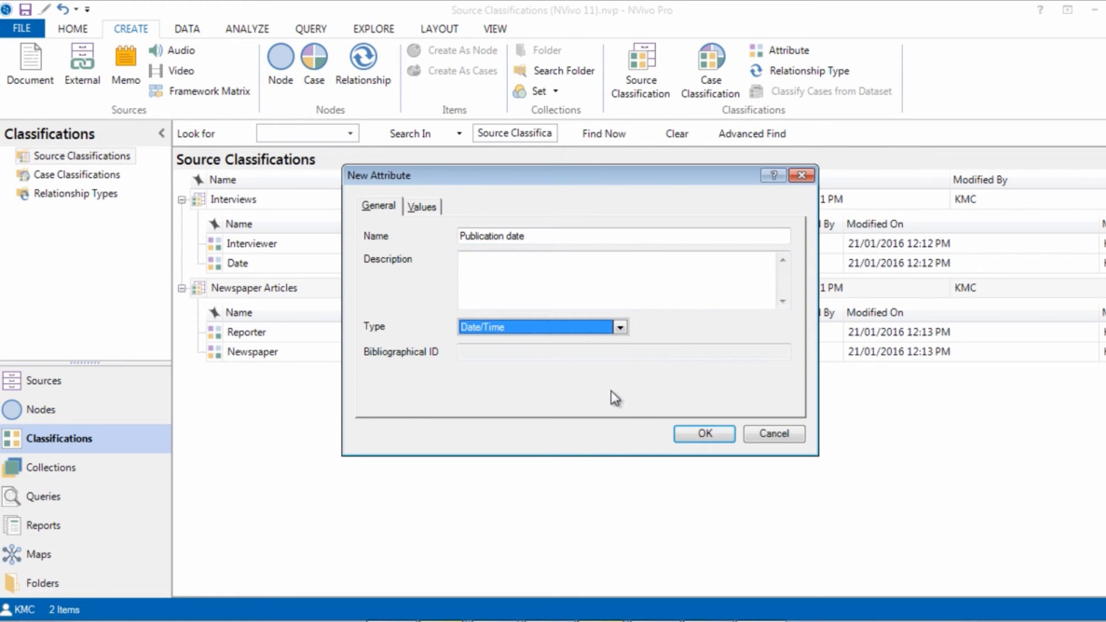
{"action": "left_click", "coordinate": [686, 436]}
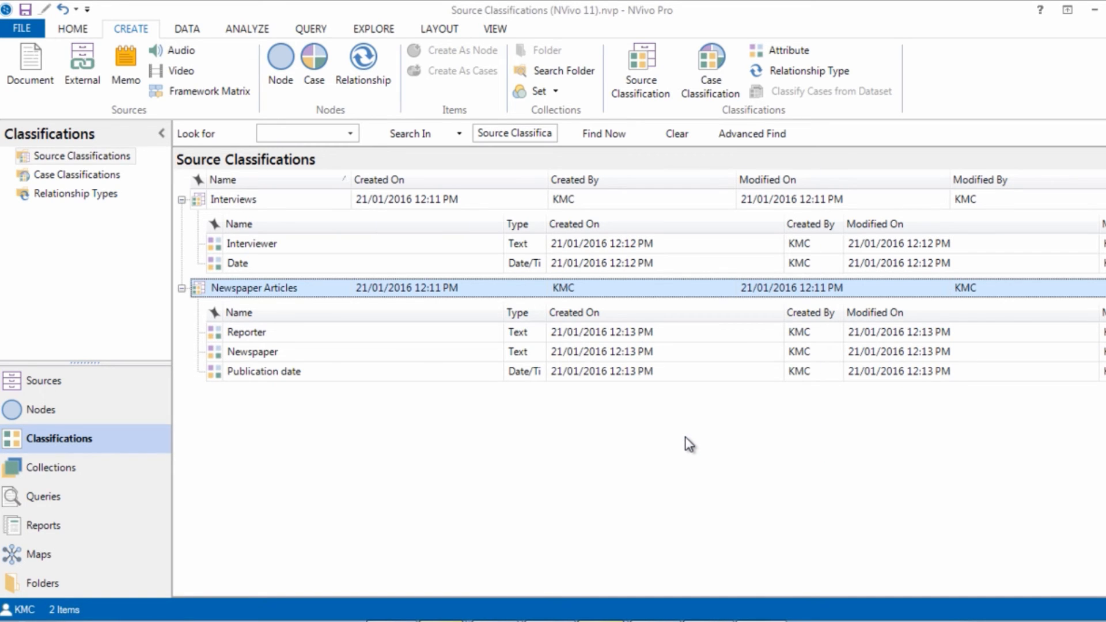
Step: Assign the Interviews classification to all sources in the Interviews folder under Internals
{"action": "left_click", "coordinate": [140, 381]}
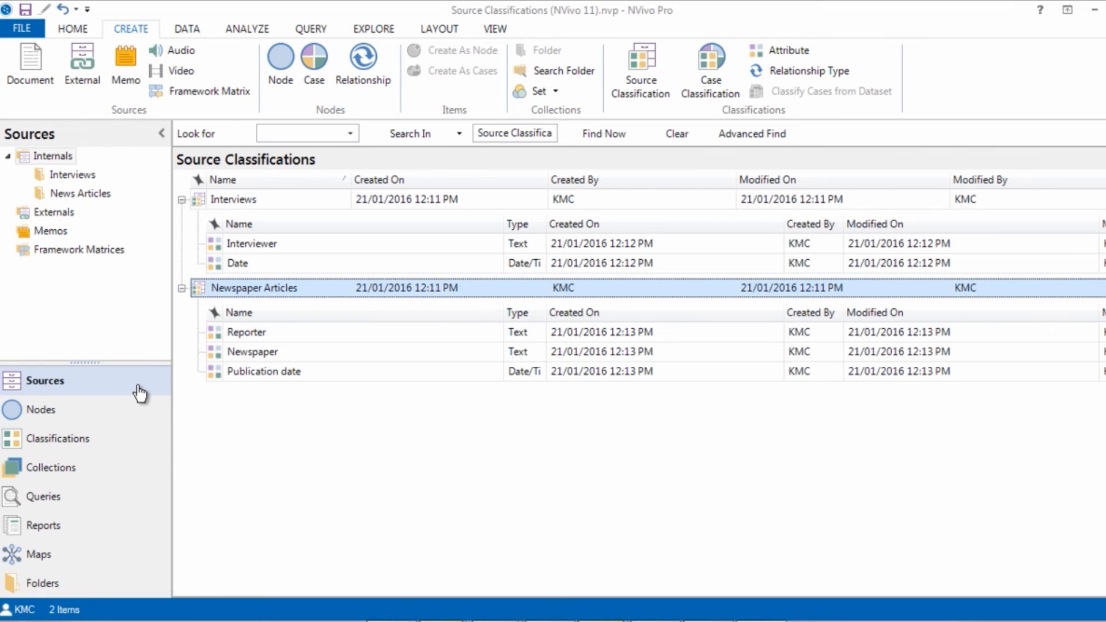
{"action": "left_click", "coordinate": [82, 177]}
{"action": "left_click", "coordinate": [265, 204]}
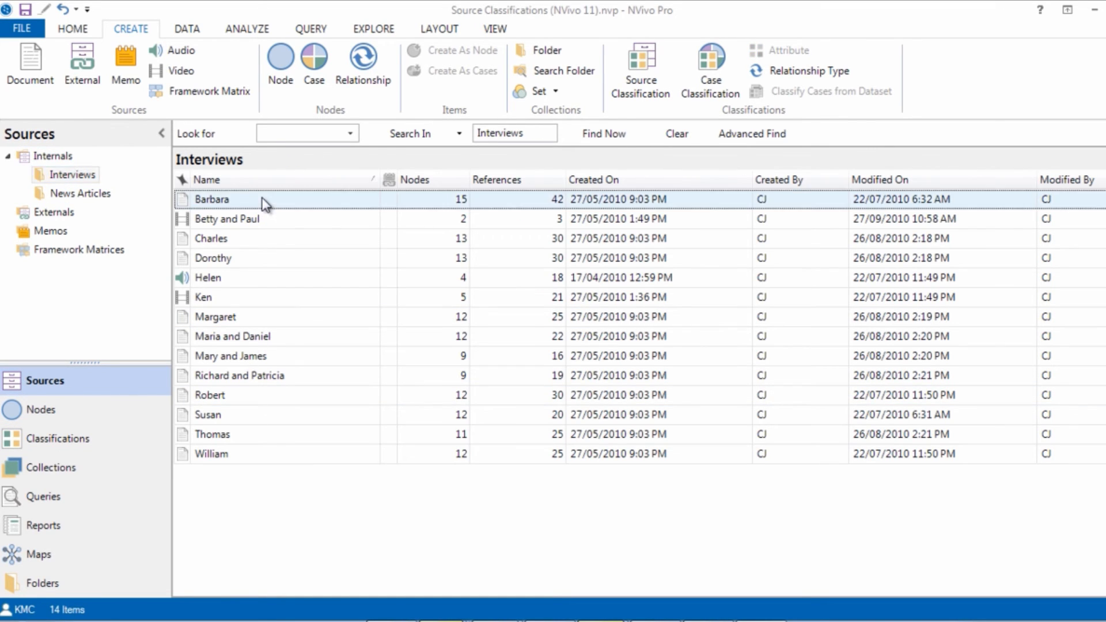
{"action": "left_click", "coordinate": [263, 206]}
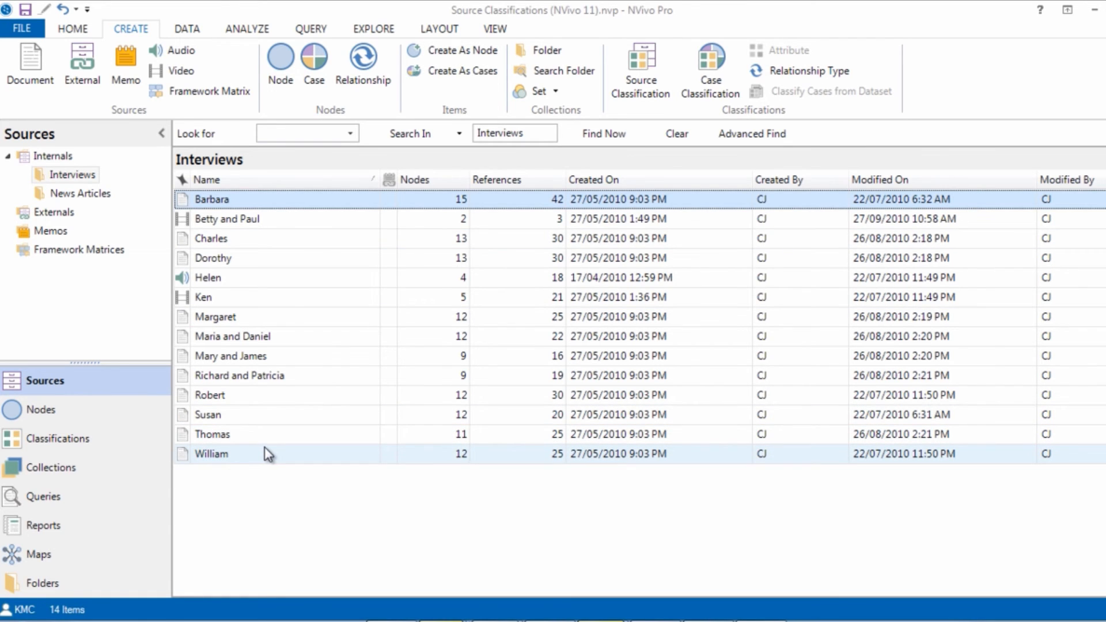
{"action": "left_click", "coordinate": [264, 447], "text": "shift"}
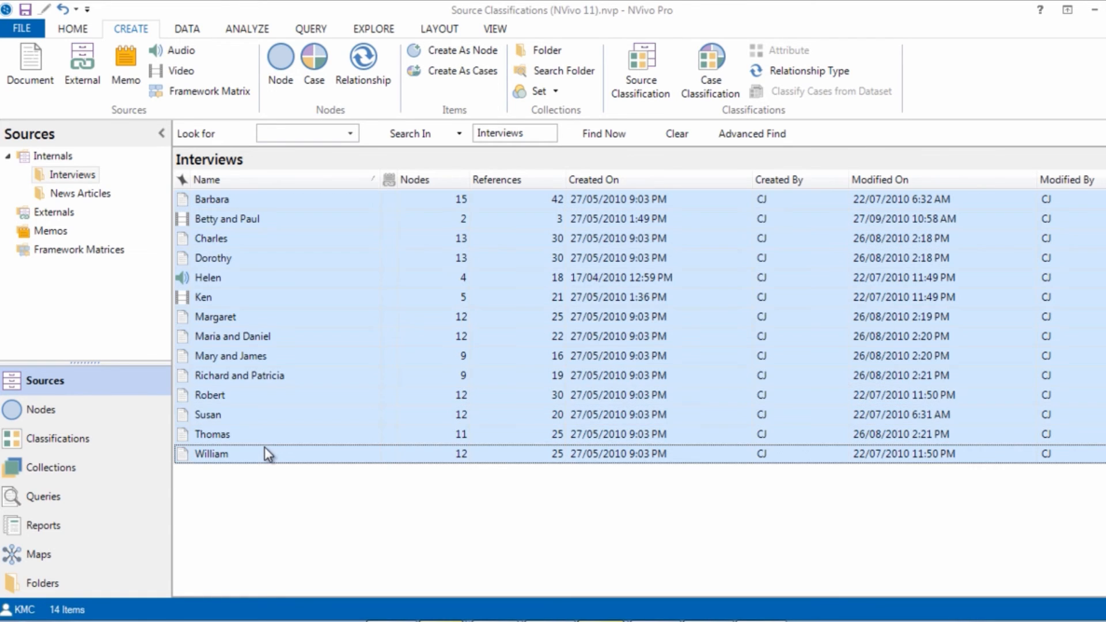
{"action": "right_click", "coordinate": [321, 208]}
{"action": "mouse_move", "coordinate": [371, 496]}
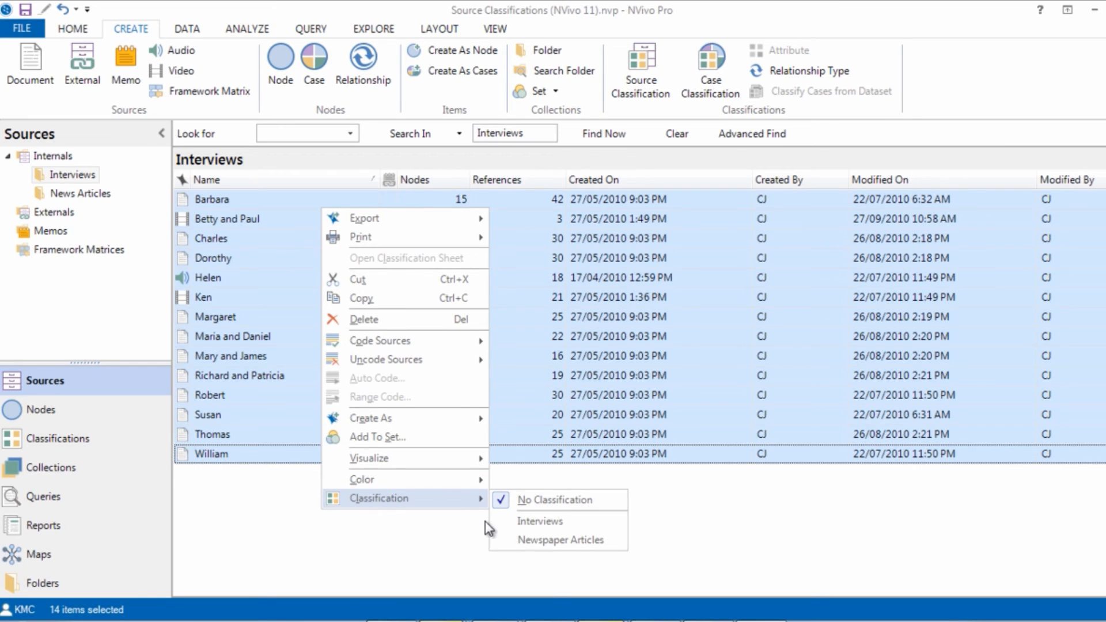
{"action": "left_click", "coordinate": [517, 521]}
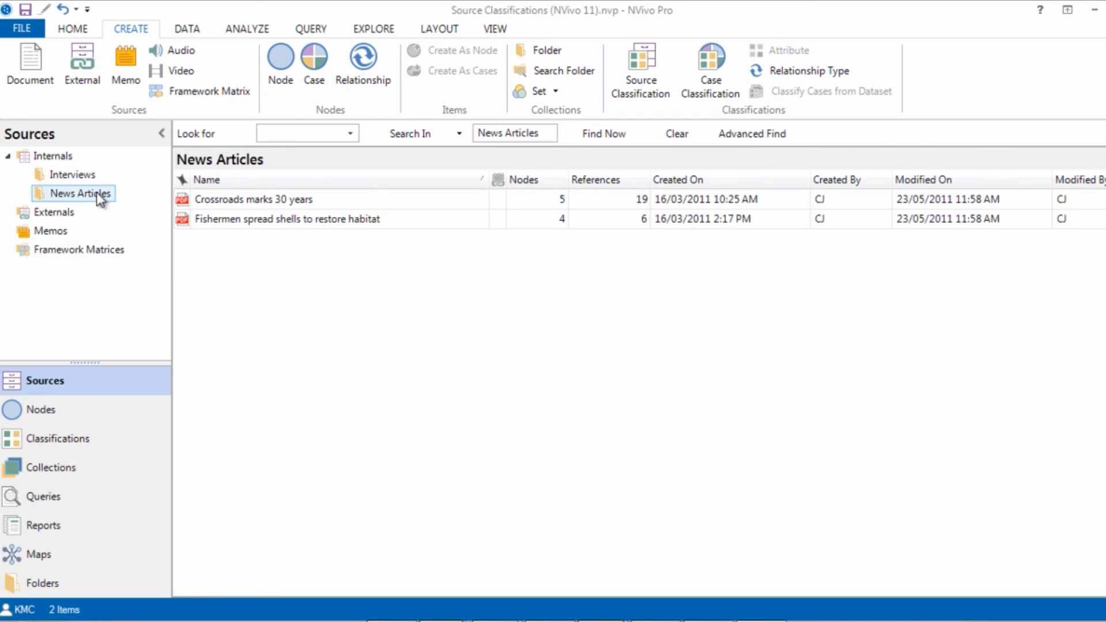
Step: Assign the Newspaper Articles classification to both PDF sources in the News Articles folder
{"action": "left_click", "coordinate": [191, 202]}
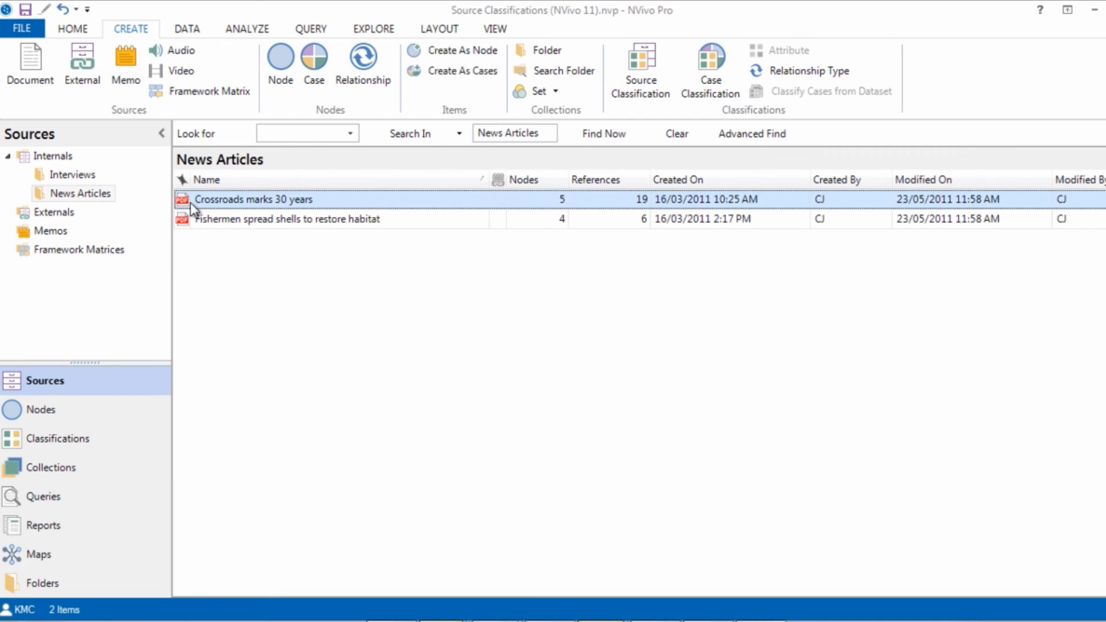
{"action": "left_click", "coordinate": [219, 220], "text": "shift"}
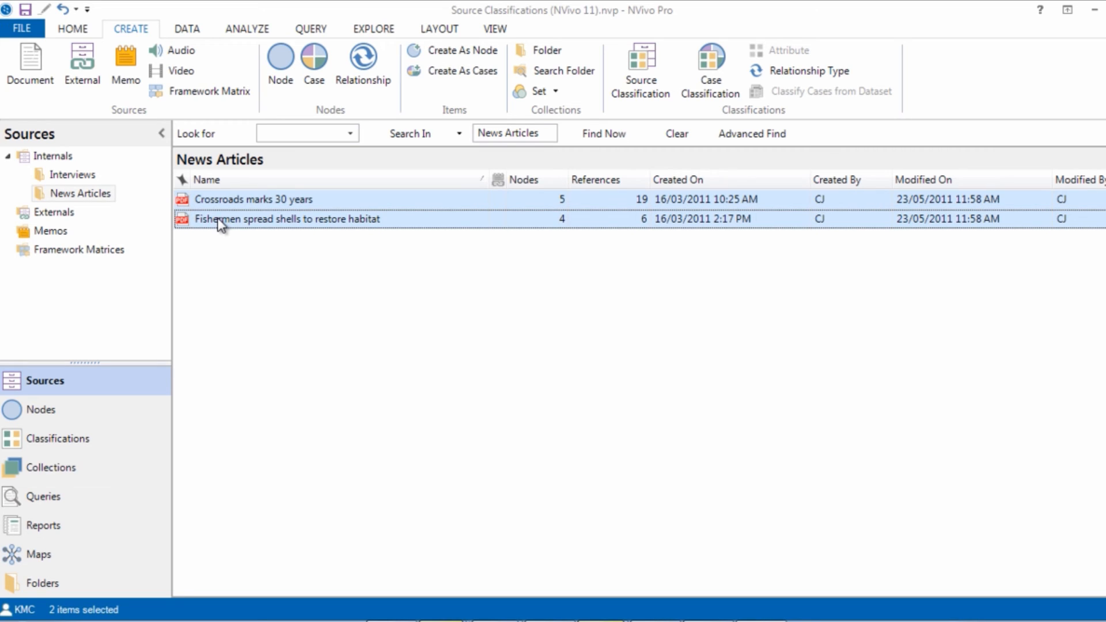
{"action": "right_click", "coordinate": [218, 224]}
{"action": "mouse_move", "coordinate": [344, 511]}
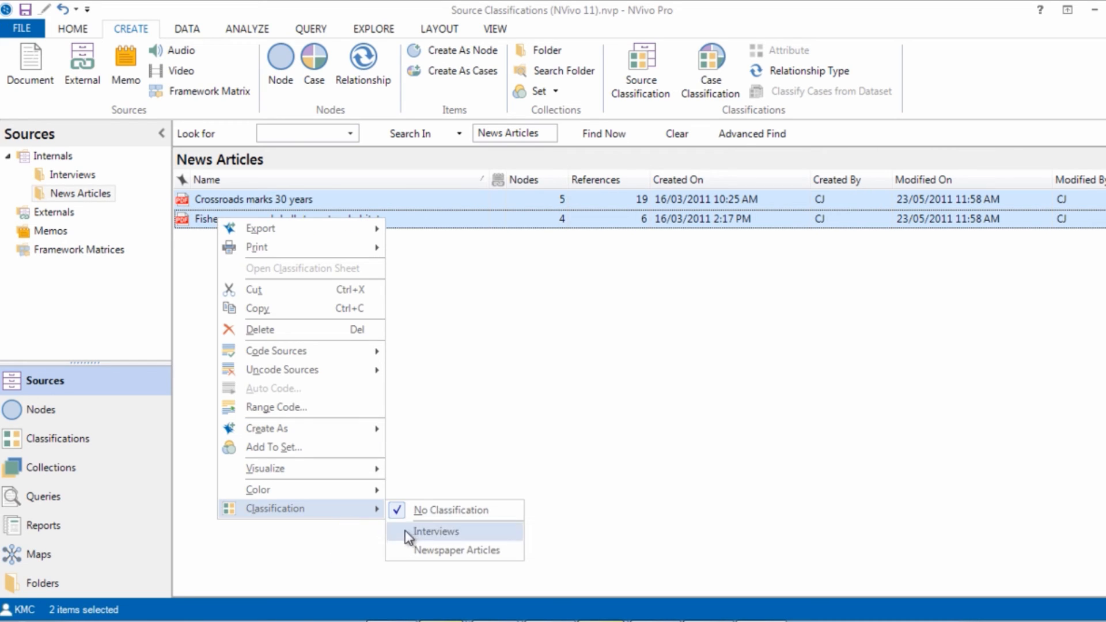
{"action": "left_click", "coordinate": [435, 550]}
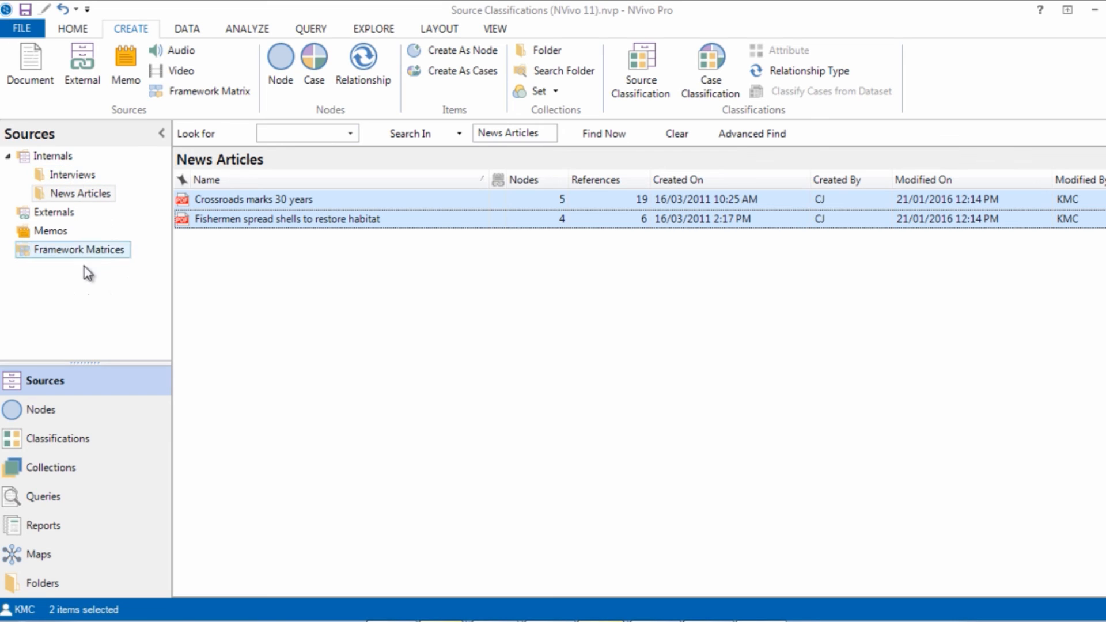
Step: Open the Interviews classification sheet and set the Interviewer of the first two interviews to the first and second interviewer names respectively
{"action": "left_click", "coordinate": [73, 443]}
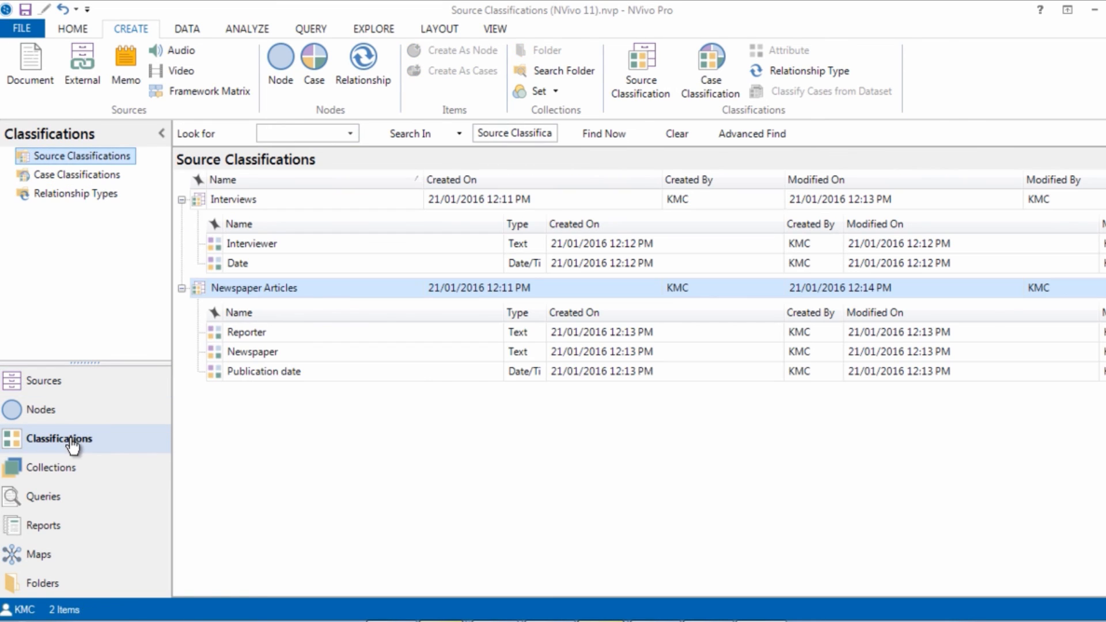
{"action": "double_click", "coordinate": [252, 201]}
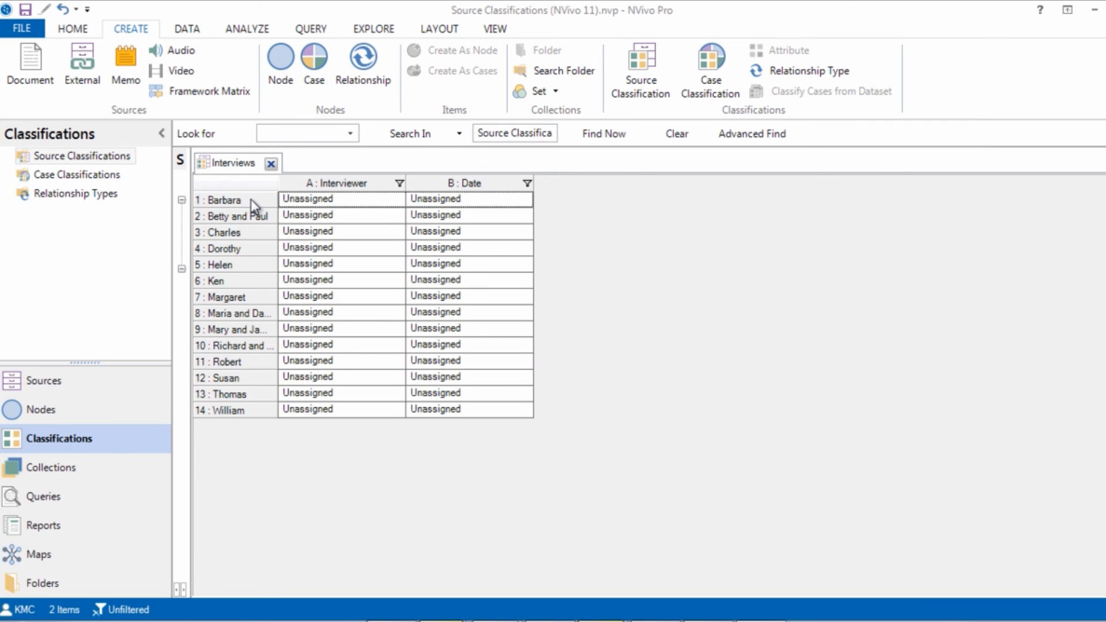
{"action": "mouse_move", "coordinate": [348, 221]}
{"action": "left_click", "coordinate": [397, 202]}
{"action": "left_click", "coordinate": [397, 201]}
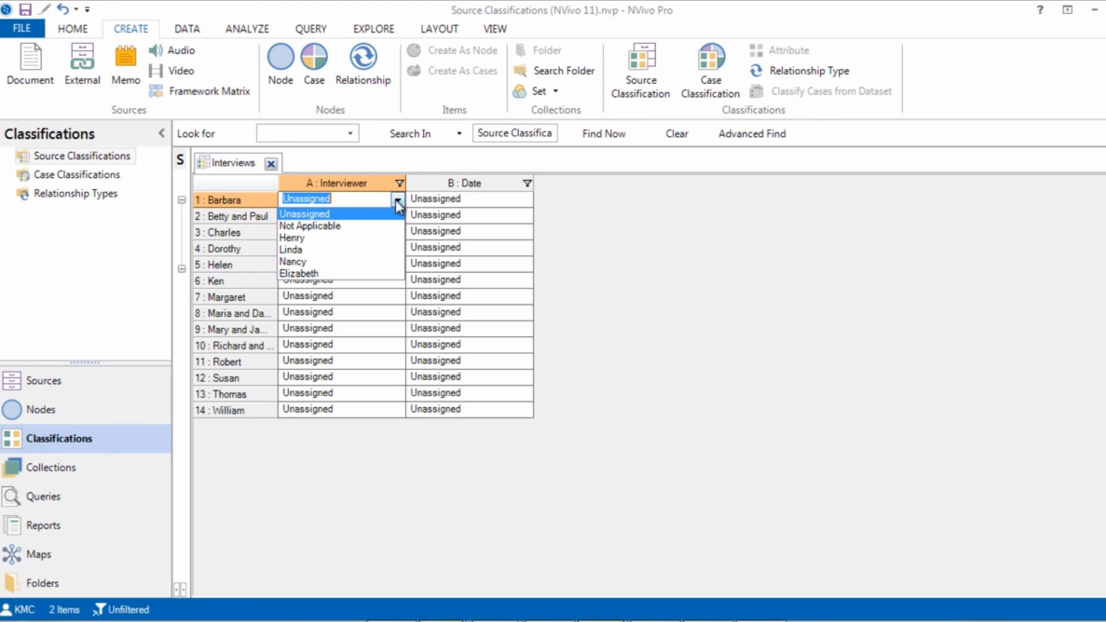
{"action": "left_click", "coordinate": [377, 238]}
Step: Set the Date attribute of the first interview in the classification sheet to 12/12/2015
{"action": "left_click", "coordinate": [484, 198]}
{"action": "left_click", "coordinate": [468, 198]}
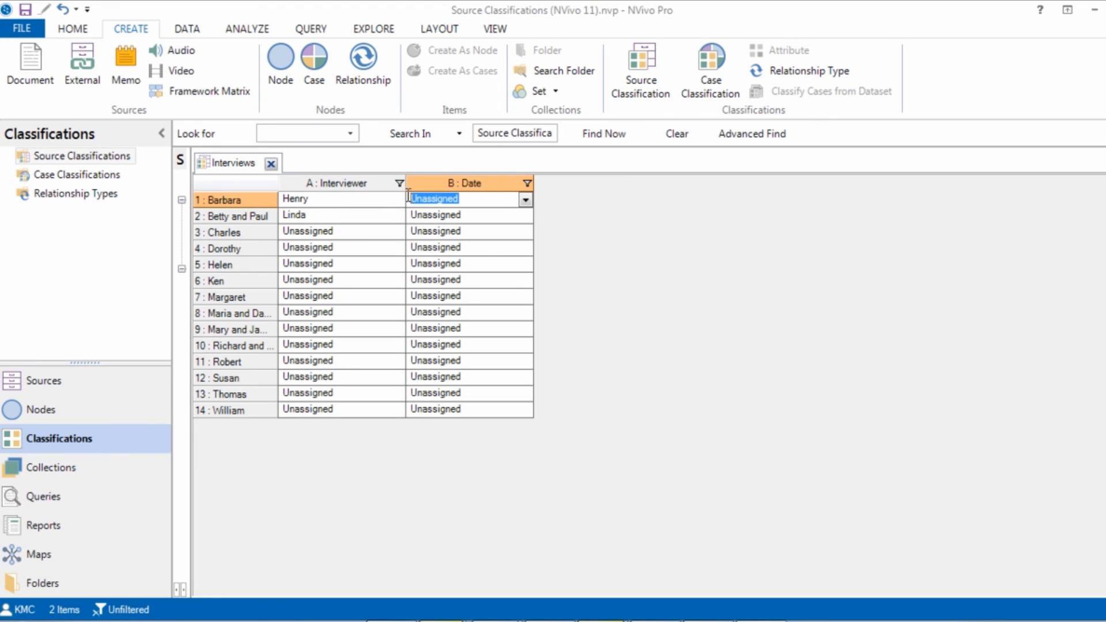
{"action": "type", "text": "12"}
{"action": "type", "text": "/12/2015"}
{"action": "key", "text": "Return"}
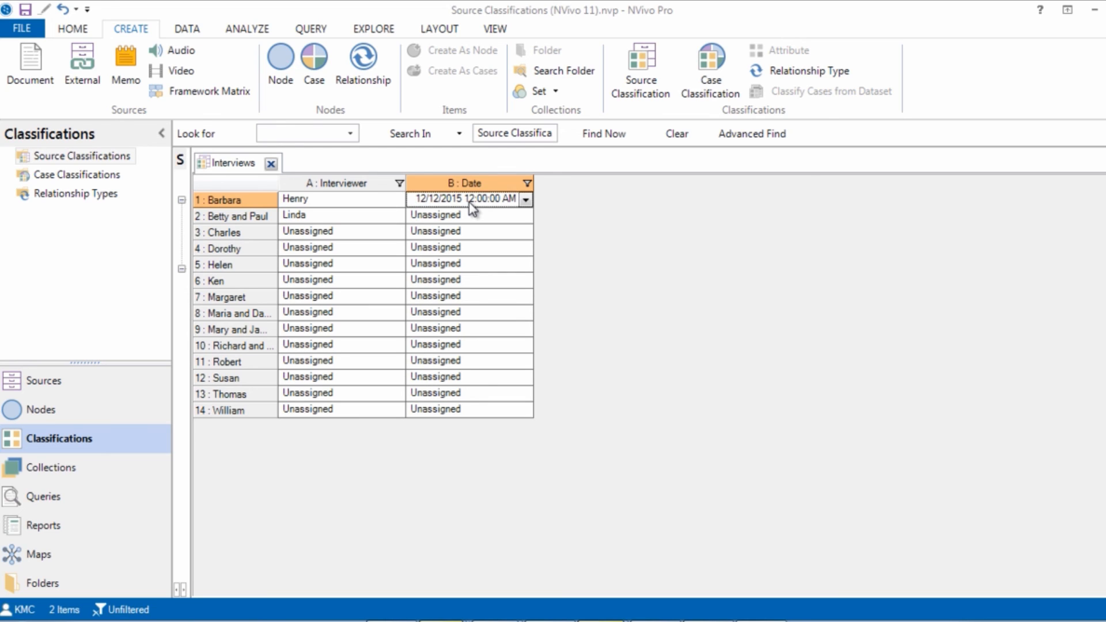